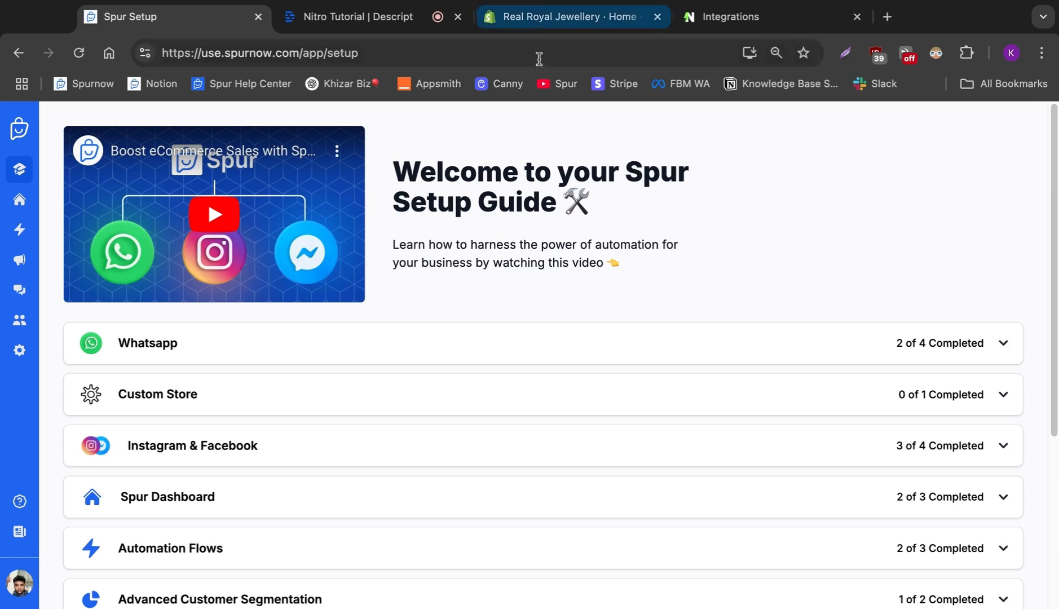
Step: Switch to the Shopify admin, search for "superacquire" and open the SuperAcquire - Grow Revenue app from its App Store page
click(578, 25)
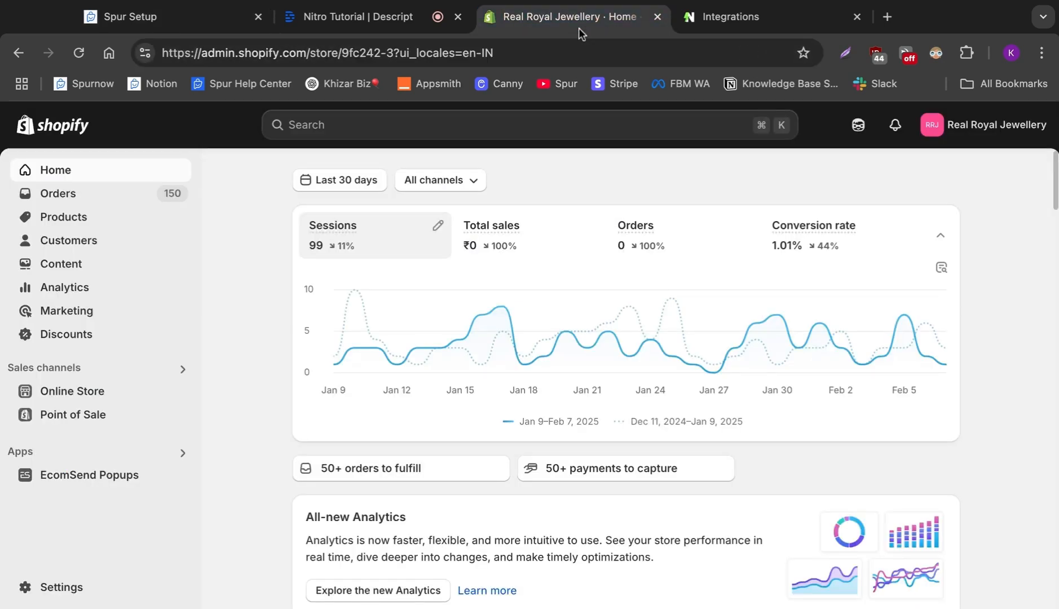
click(410, 135)
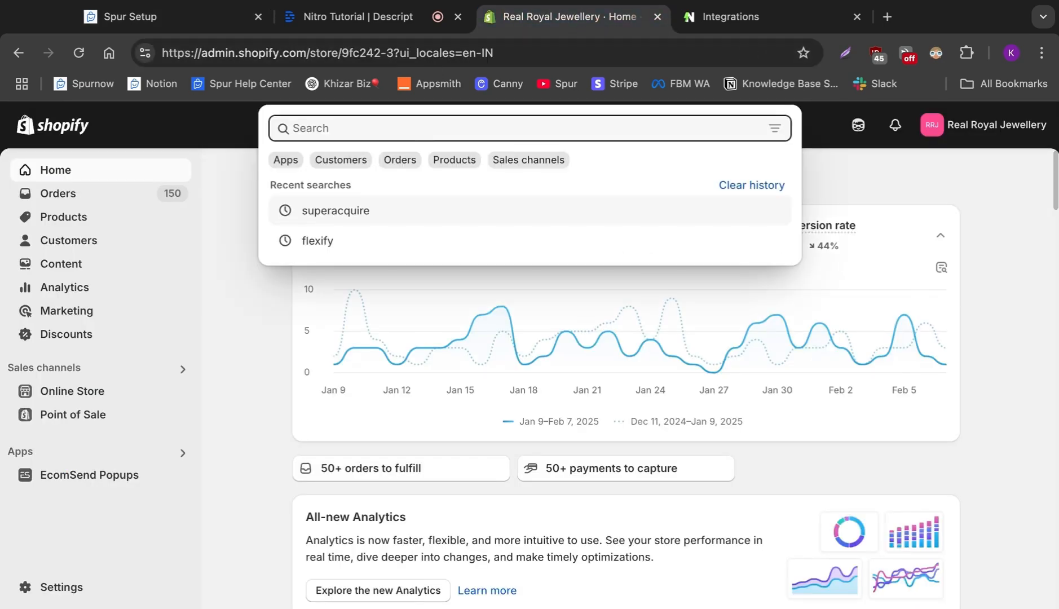
text(superacquire)
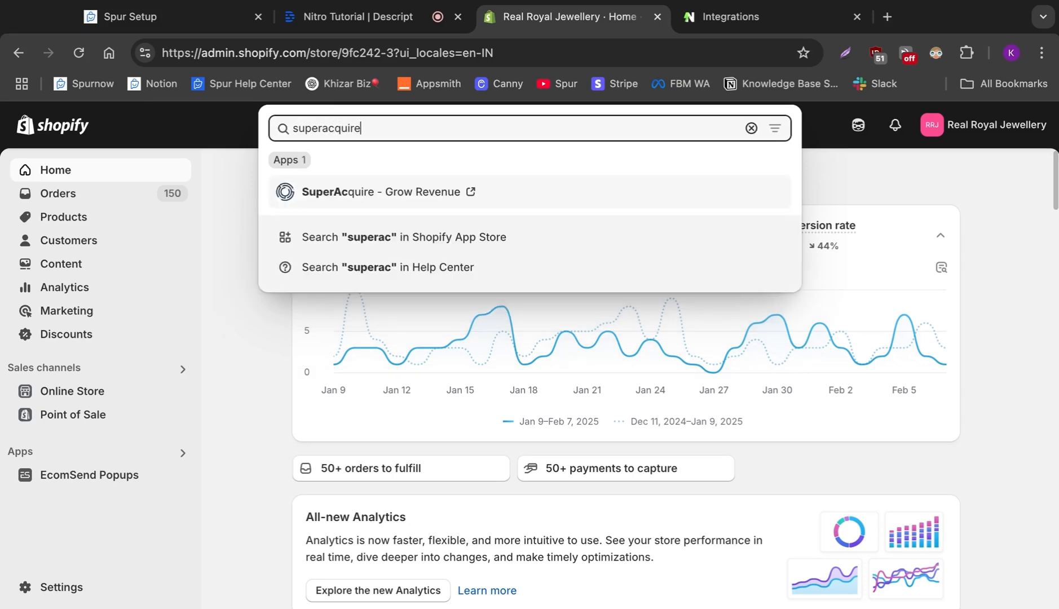
click(384, 199)
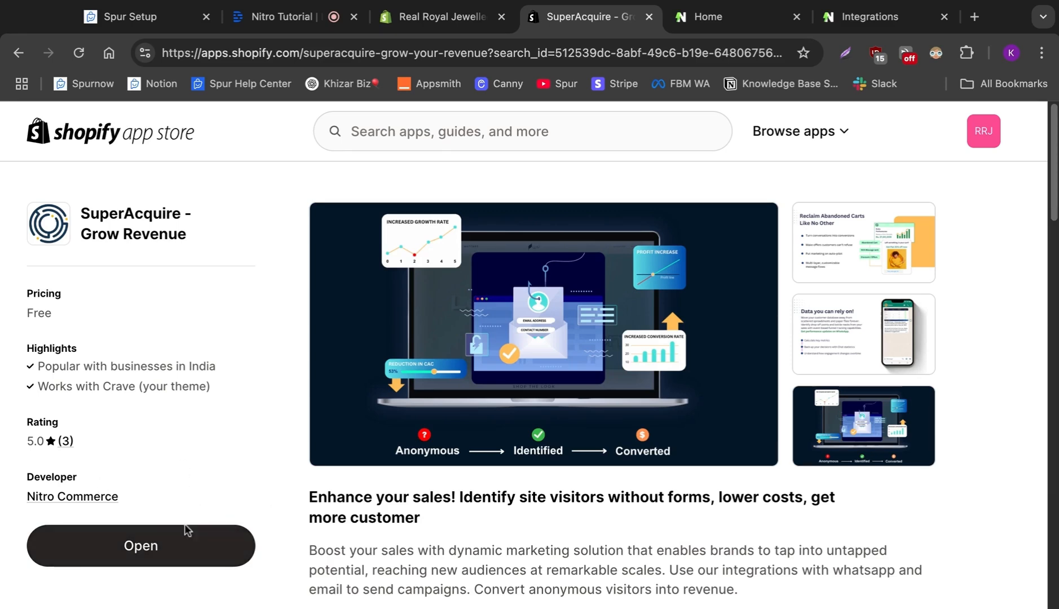
click(150, 545)
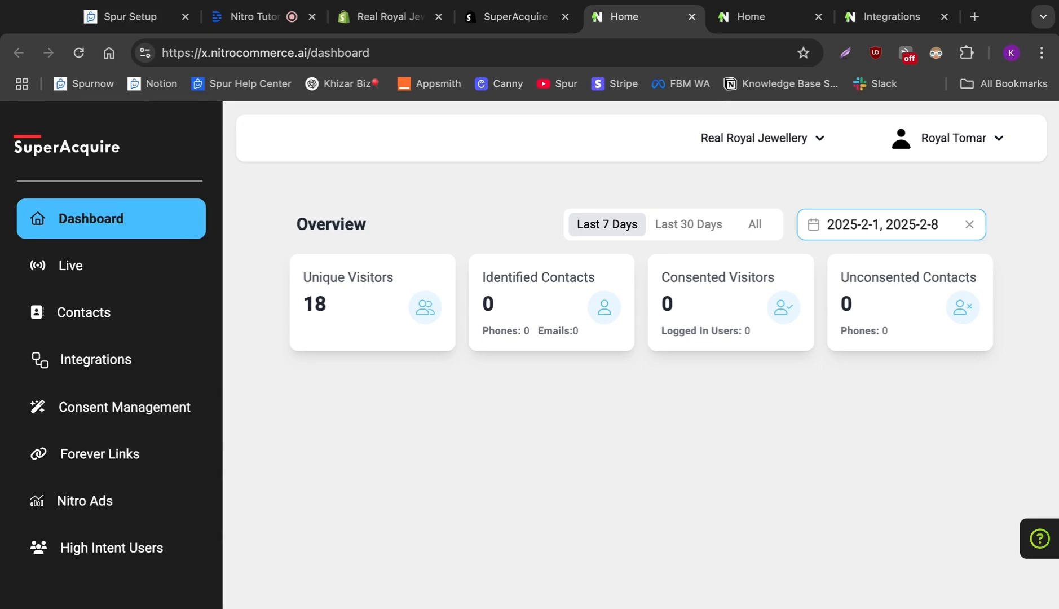
Step: Open the SuperAcquire integrations and add a new webhook under Connect with Spur, ready for its endpoint
click(108, 371)
scroll(524, 380, down, 10)
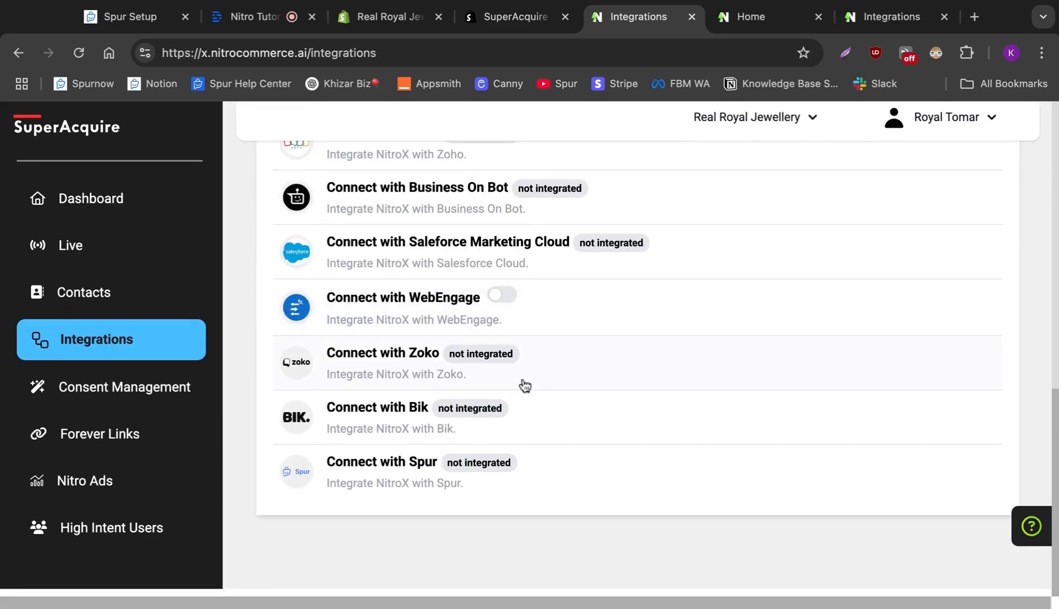
click(516, 491)
scroll(515, 491, down, 2)
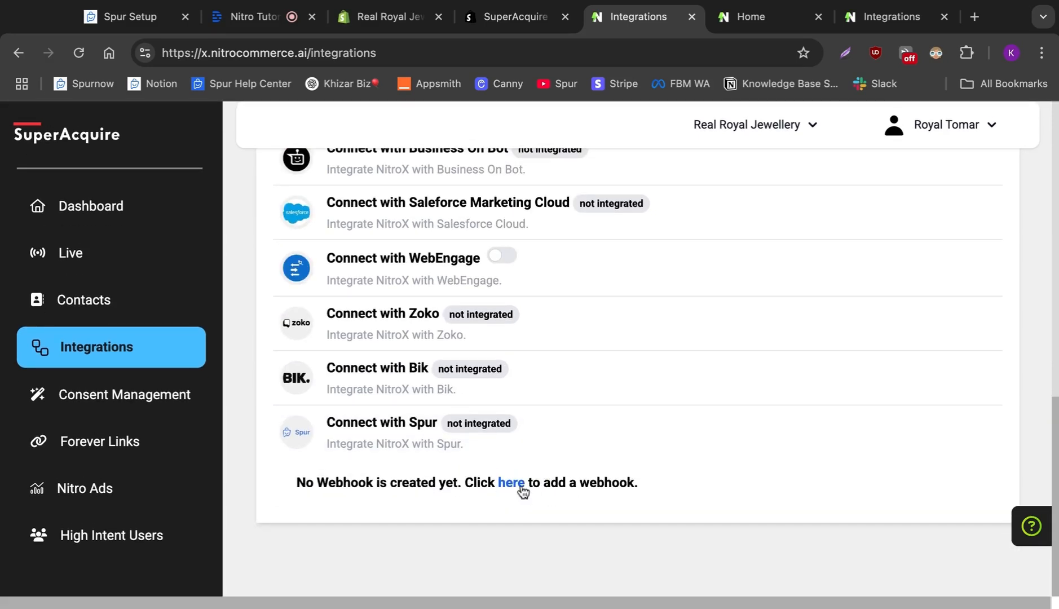
click(507, 486)
scroll(429, 451, down, 3)
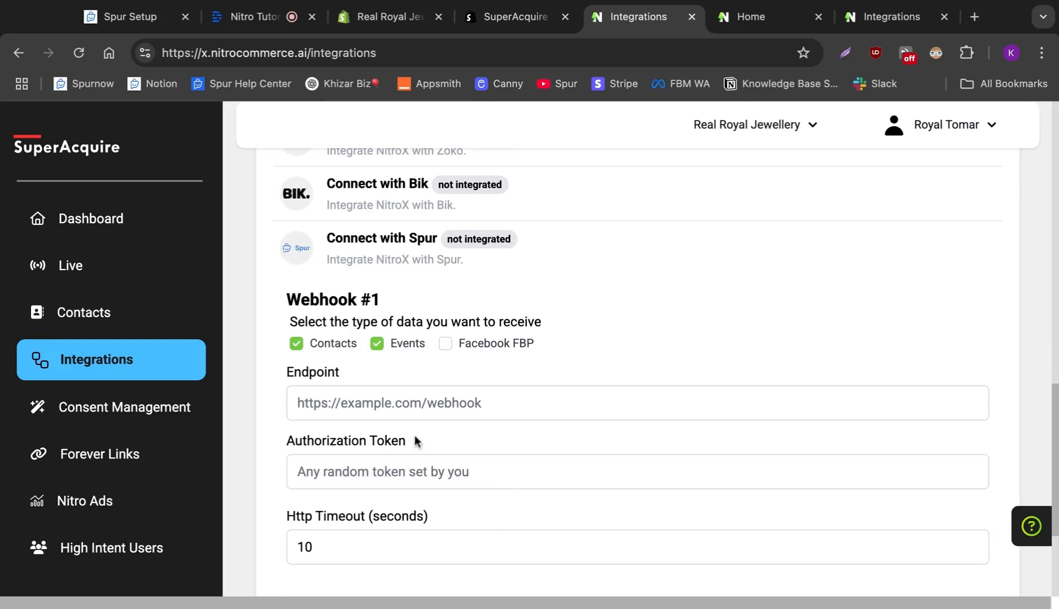
scroll(415, 440, down, 3)
click(297, 255)
click(331, 324)
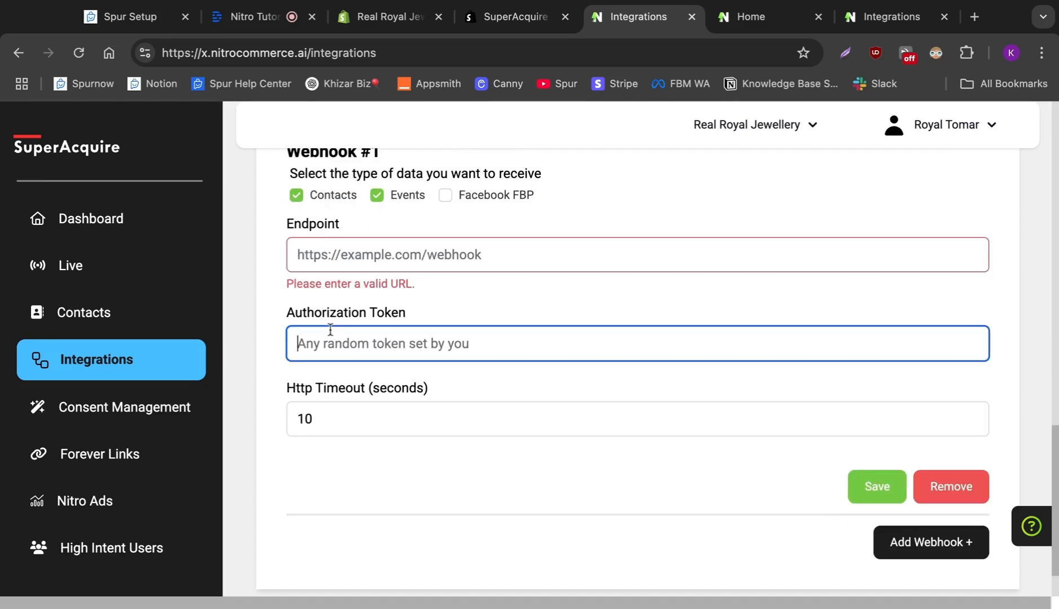
click(318, 245)
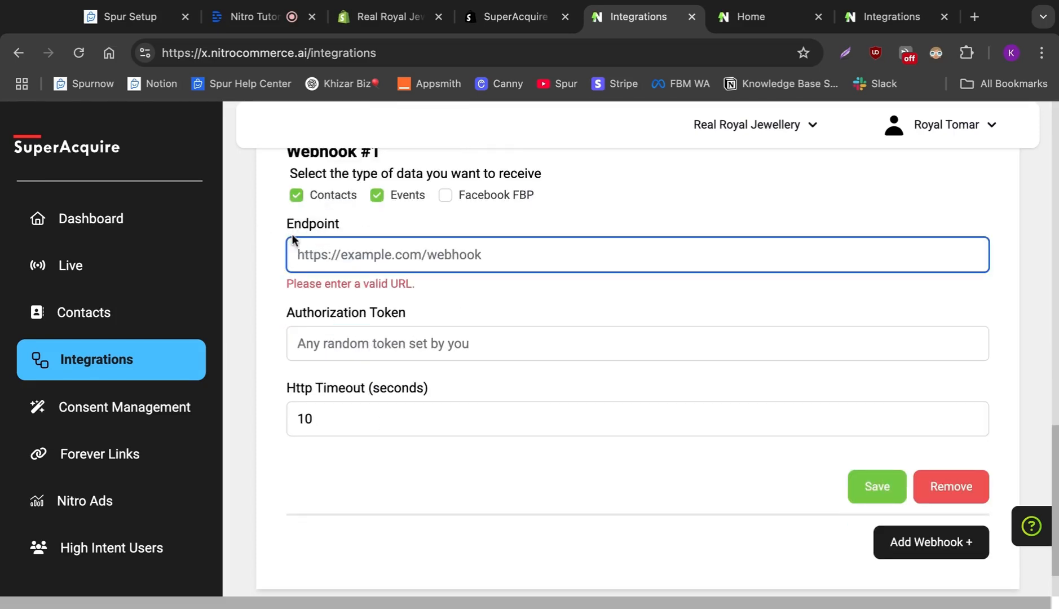
Step: Switch to Spur, open the Nitro integration from the integration settings and bring up its webhook setup values
click(124, 16)
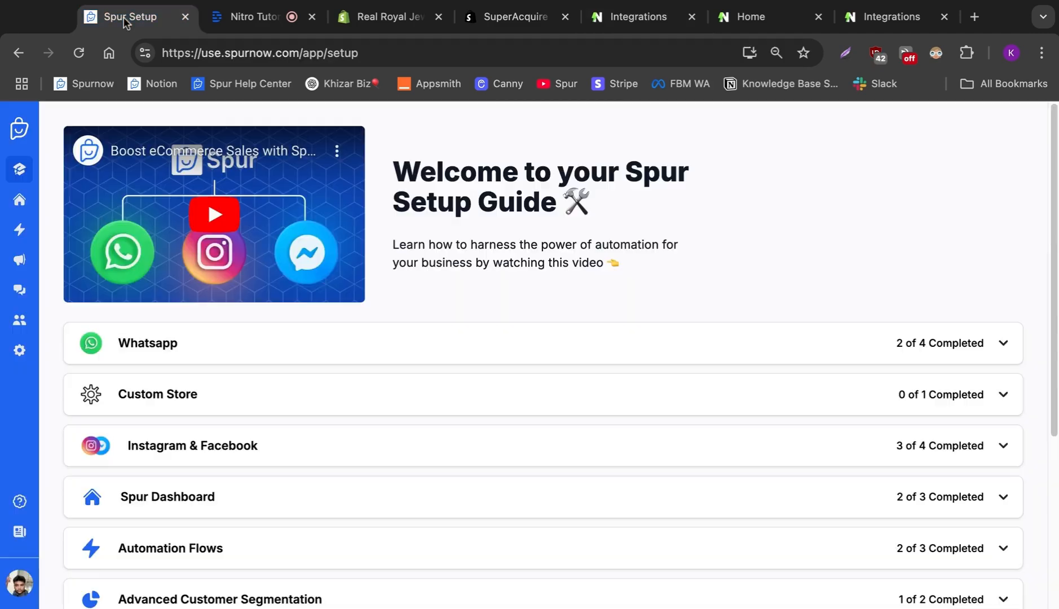
click(22, 351)
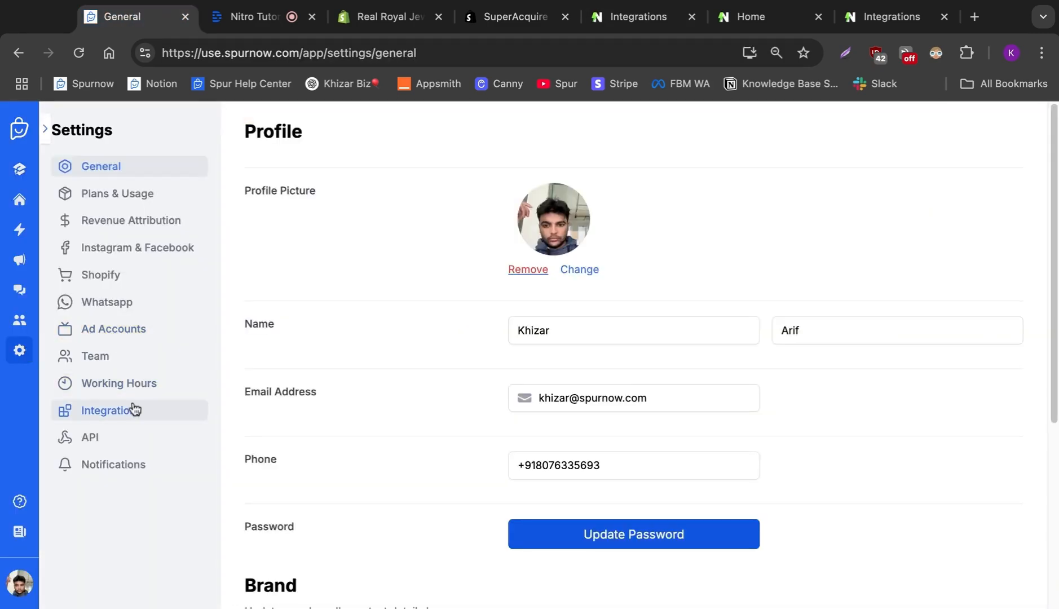
click(134, 408)
click(821, 409)
scroll(608, 340, down, 3)
click(846, 409)
click(843, 407)
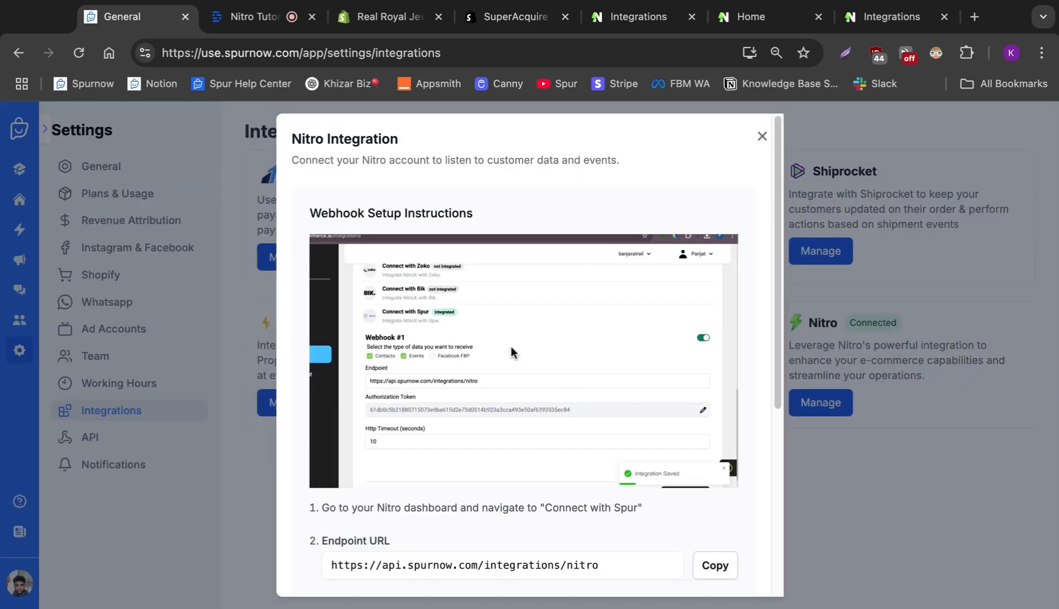
scroll(512, 352, down, 5)
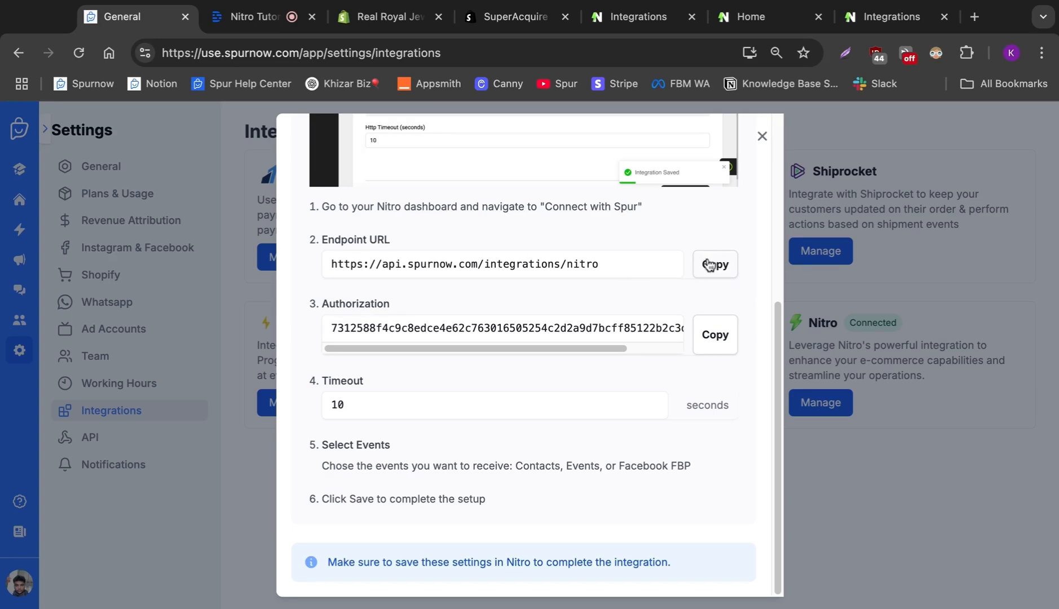
click(529, 19)
click(637, 21)
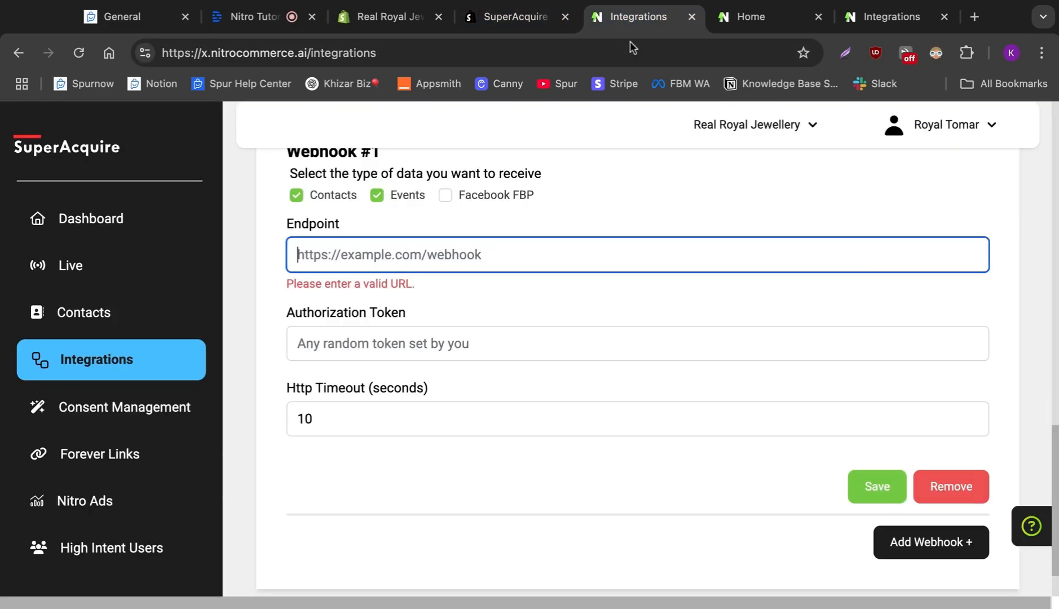
text(https://api.spurnow.com/integrations/nitro)
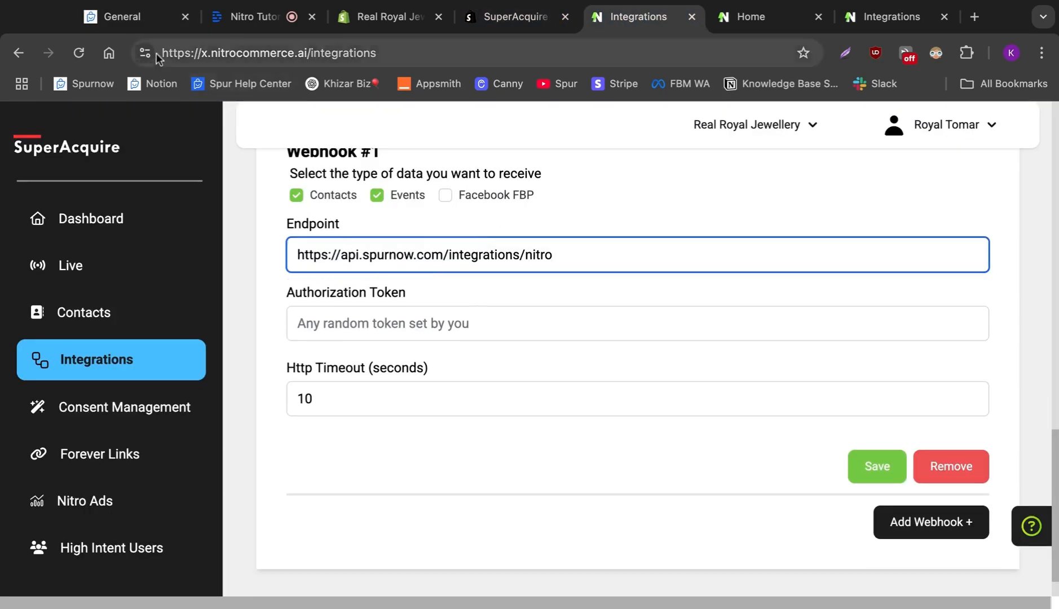
Step: Copy the authorization token from Spur's Nitro setup, paste it into the SuperAcquire webhook's Authorization Token field and save the webhook
click(148, 23)
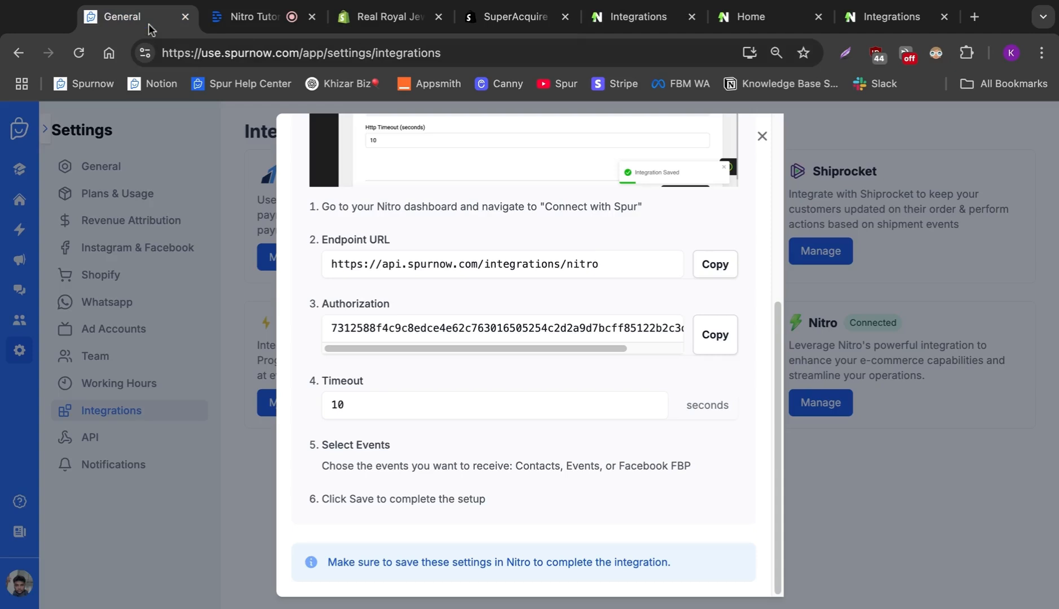
click(733, 341)
click(514, 17)
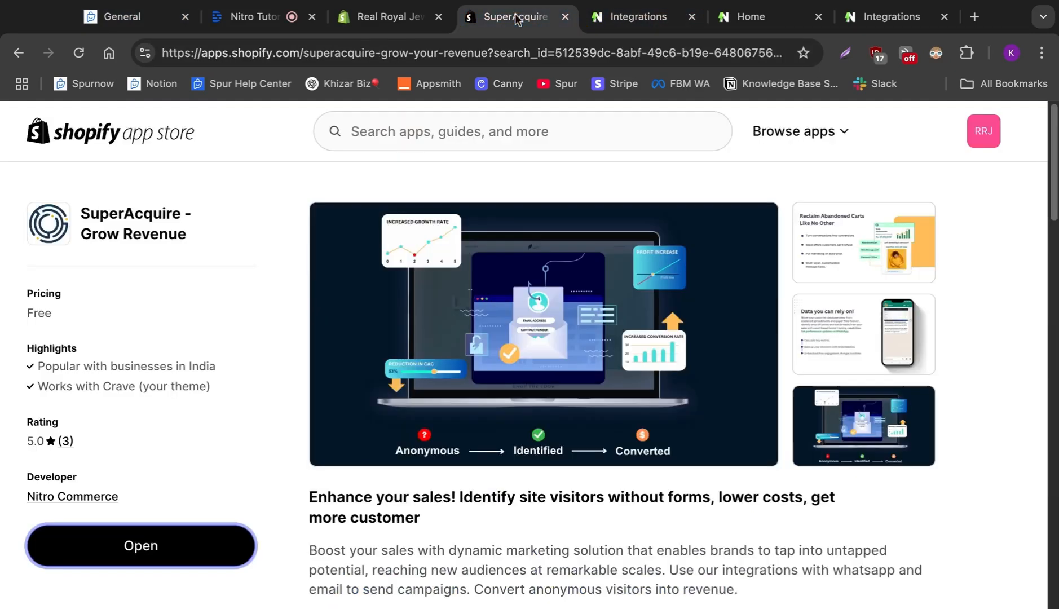
click(634, 27)
click(440, 324)
key(ctrl+v)
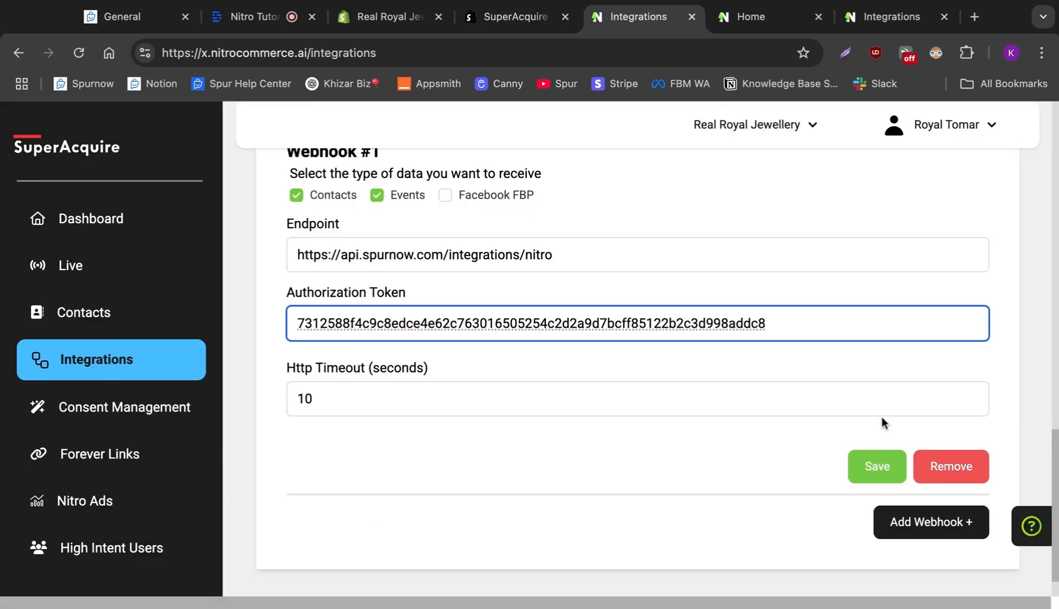
click(880, 467)
click(880, 467)
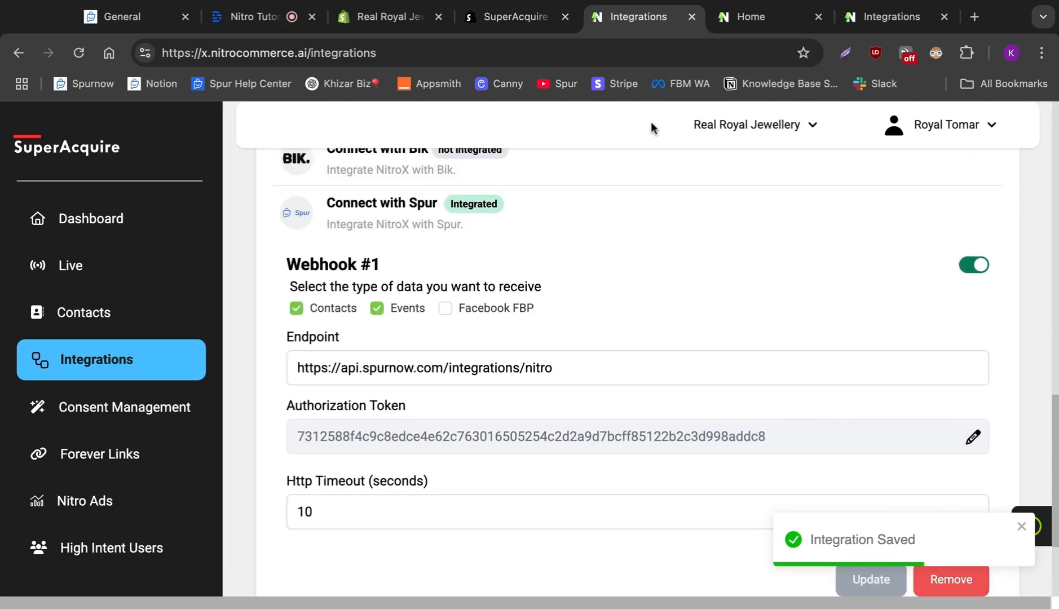
Step: Return to Spur and close the Nitro integration dialog
click(154, 21)
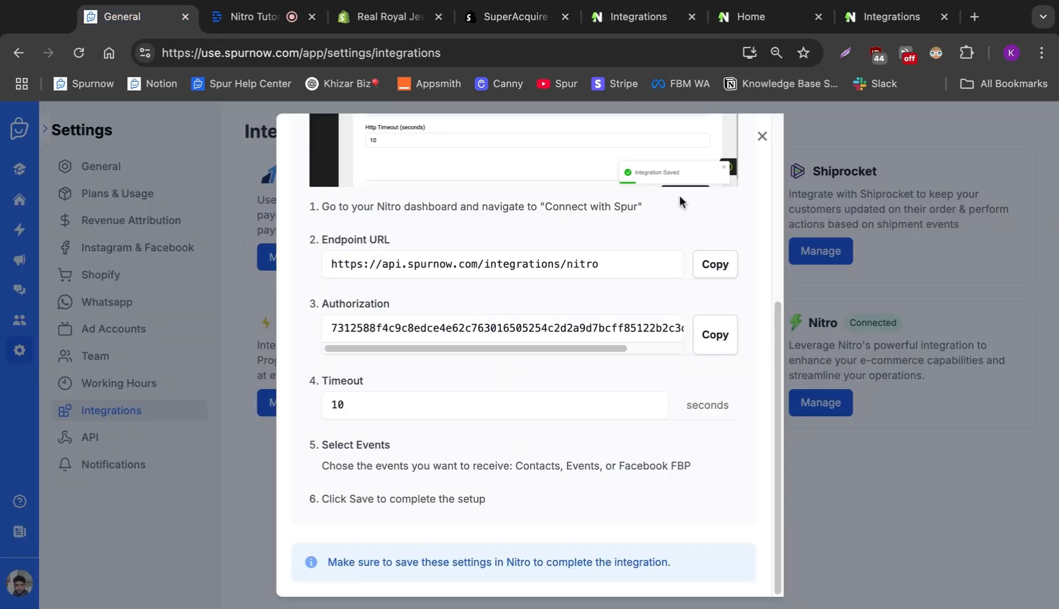
scroll(768, 272, up, 10)
click(761, 136)
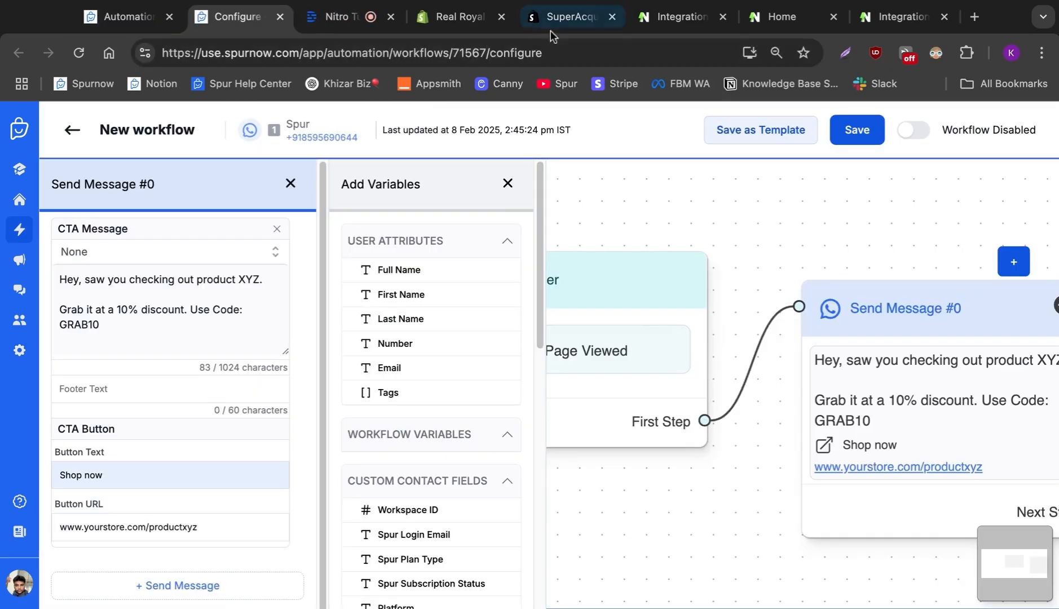
Step: Switch to SuperAcquire and review the dashboard's visitor overview and the identified contacts table
click(571, 19)
click(674, 17)
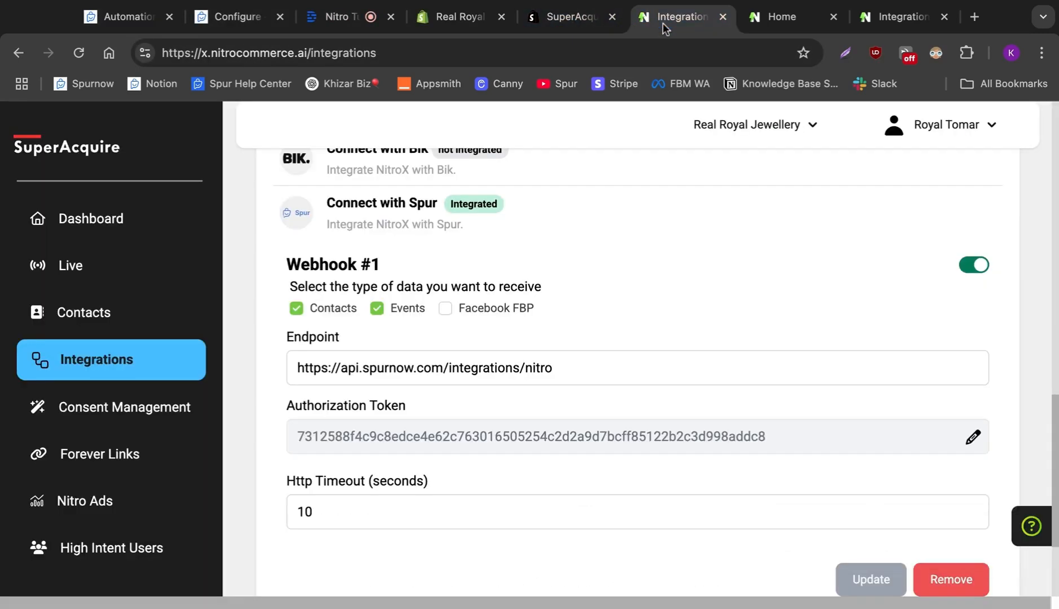
scroll(181, 267, up, 5)
scroll(181, 268, up, 3)
click(137, 223)
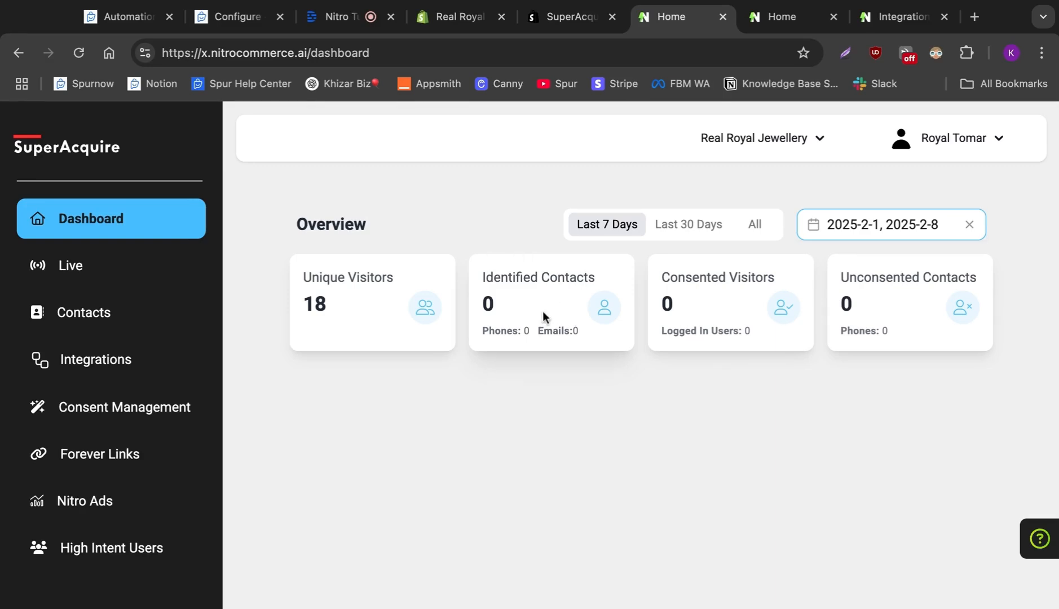
click(131, 317)
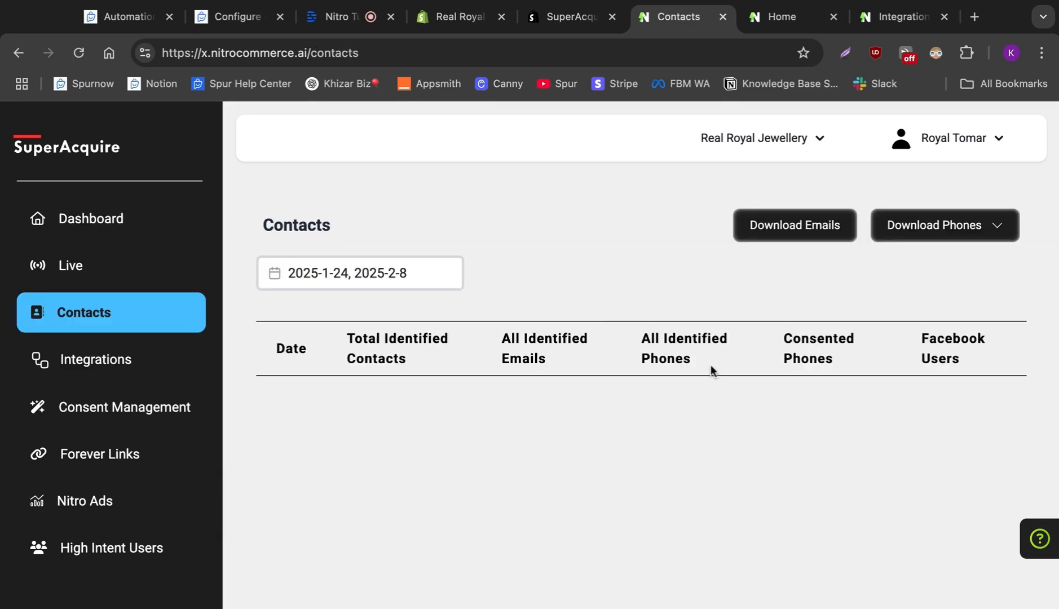
scroll(549, 375, down, 1)
scroll(420, 400, up, 1)
Step: Switch to Spur, dismiss the automation template chooser and open the database's segments
click(130, 16)
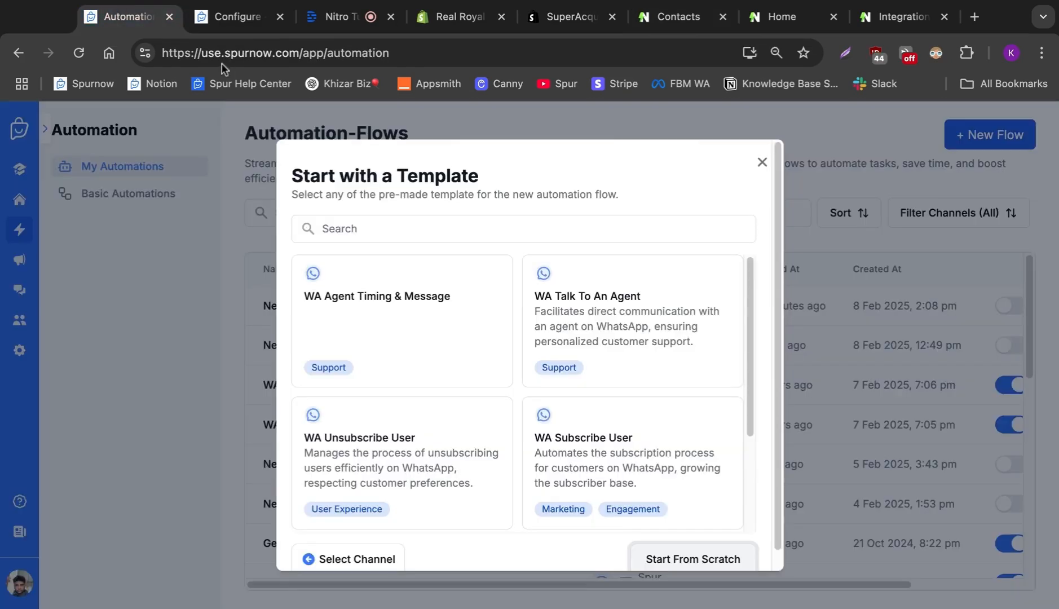
click(760, 163)
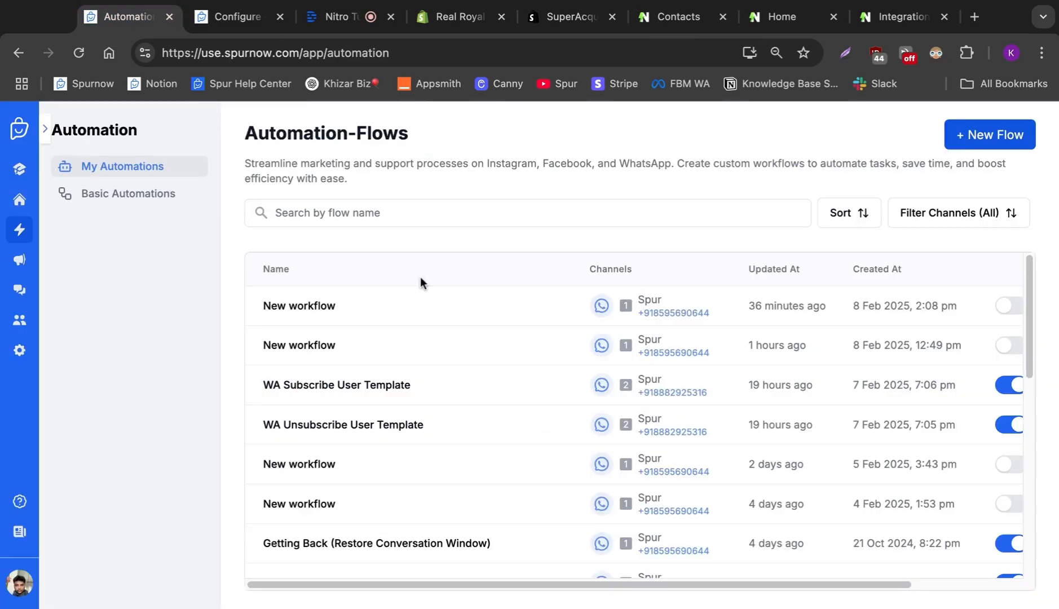
click(19, 330)
click(113, 206)
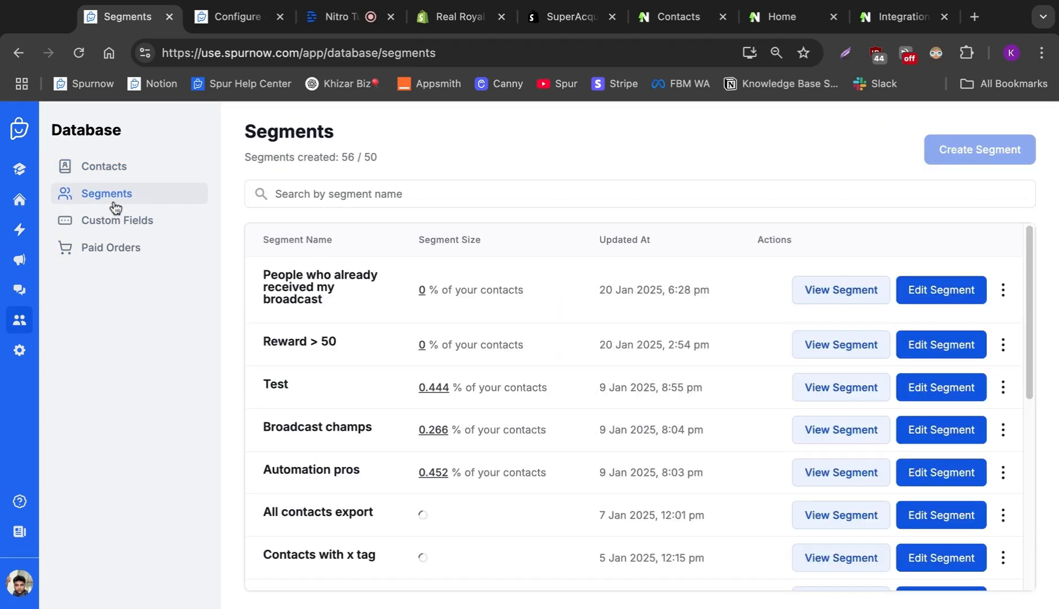
click(594, 50)
click(598, 51)
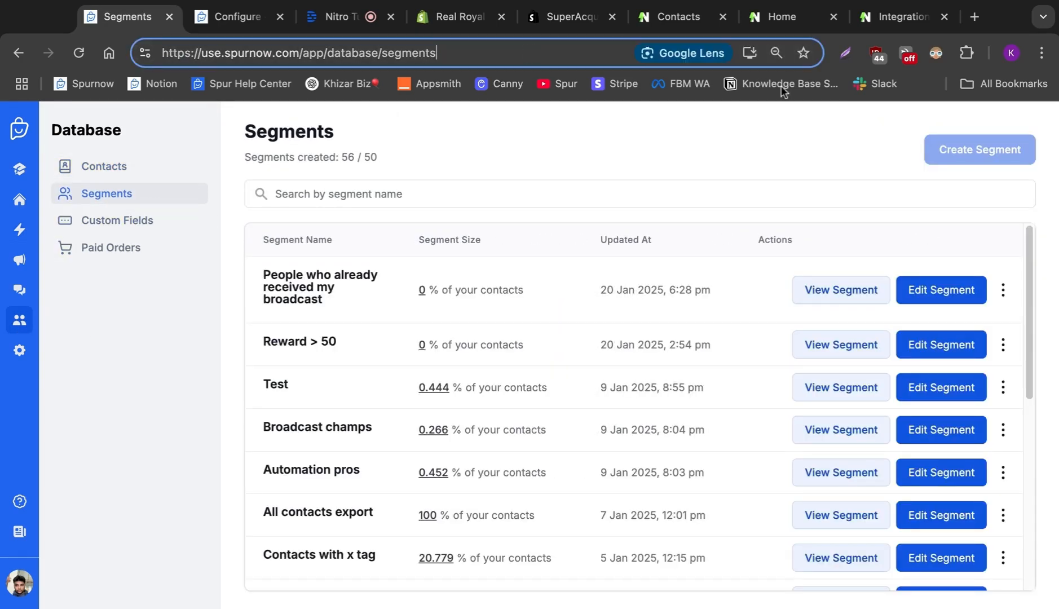
Step: Start a new segment and name it "Shopify visitors"
click(988, 156)
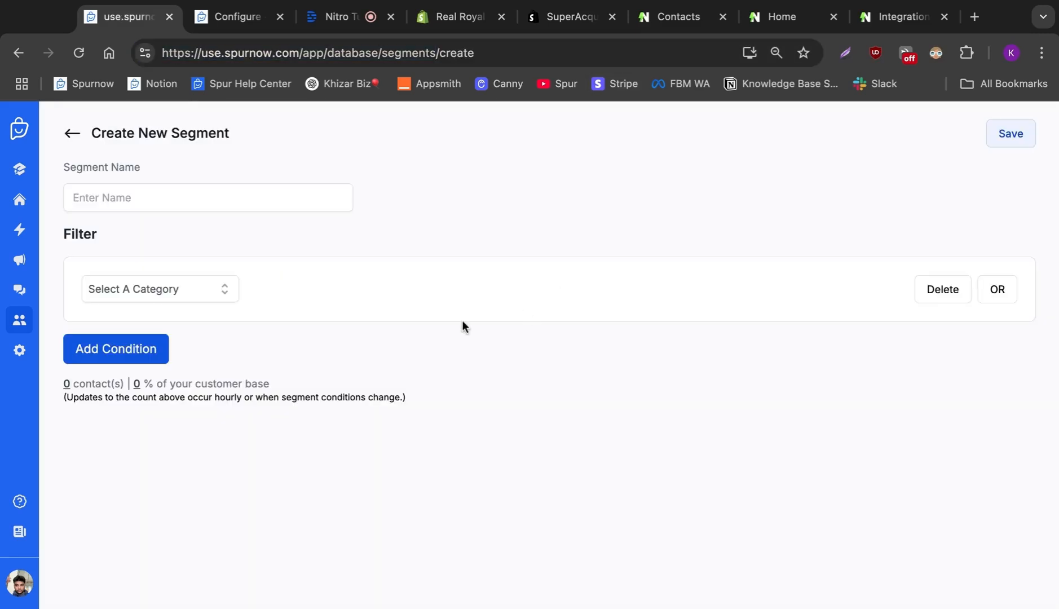
click(269, 206)
text(Shopify visitors)
Step: Set the segment condition's category to Customer Info and its filter to Shopify Tags
click(222, 288)
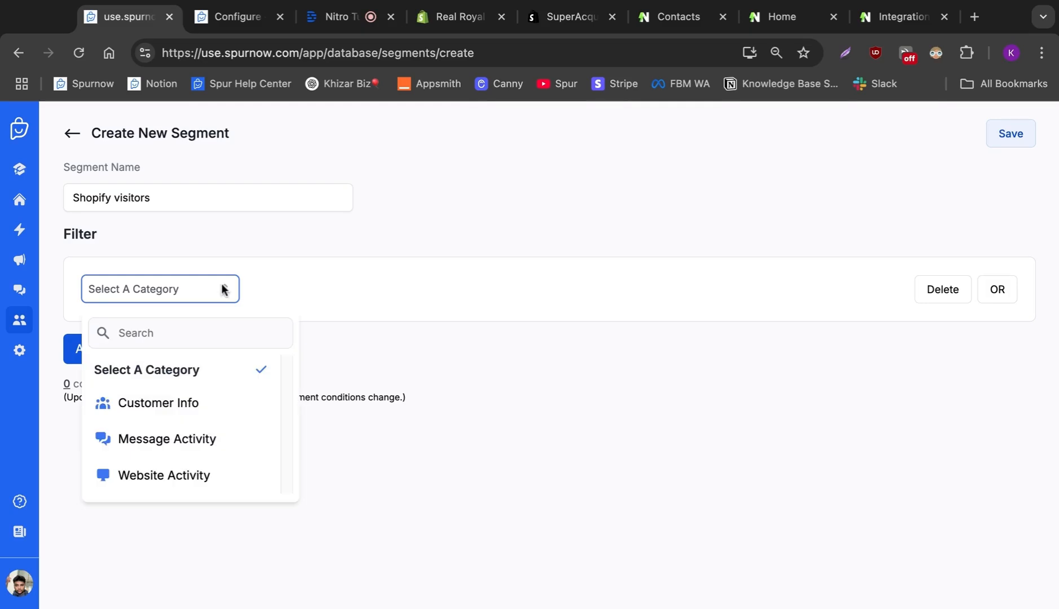
click(219, 413)
click(215, 328)
scroll(229, 480, down, 10)
scroll(229, 480, up, 5)
scroll(229, 480, up, 3)
scroll(229, 480, down, 10)
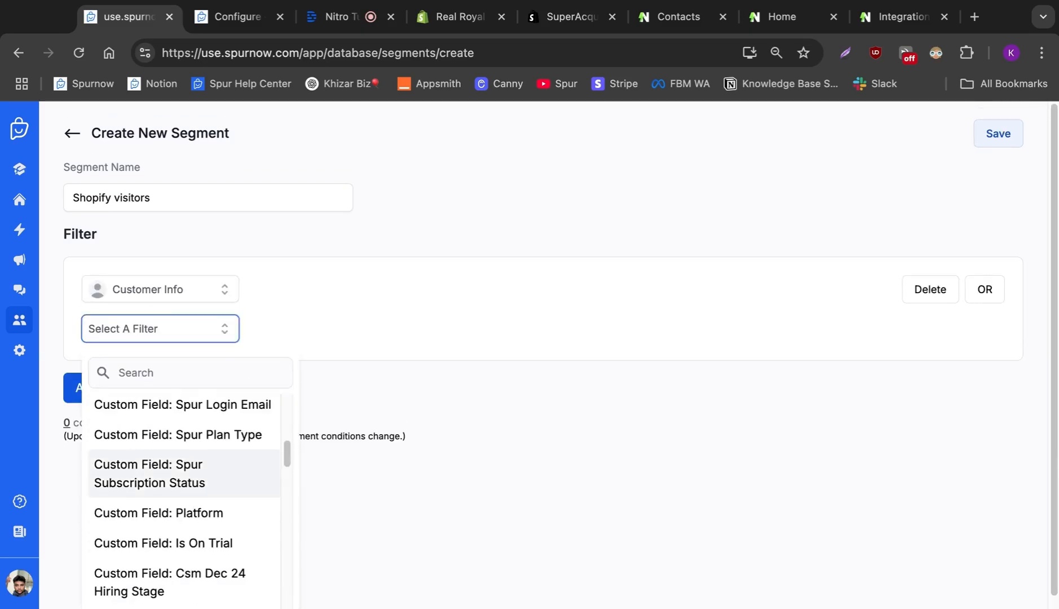
scroll(229, 480, down, 6)
click(228, 479)
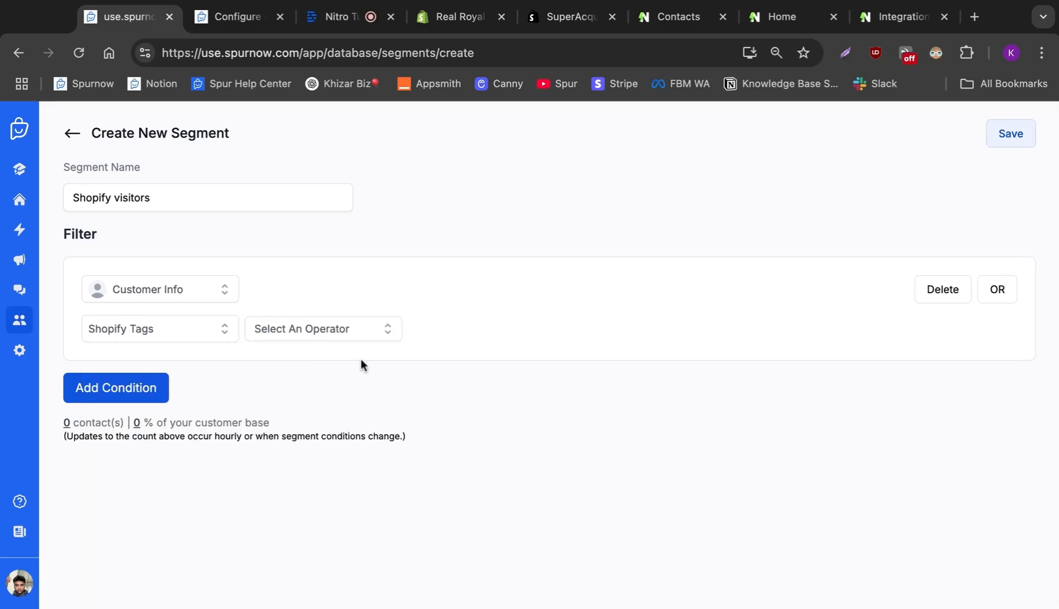
Step: Complete the Shopify Tags condition with the contains operator and the value "nitro"
click(360, 338)
click(335, 390)
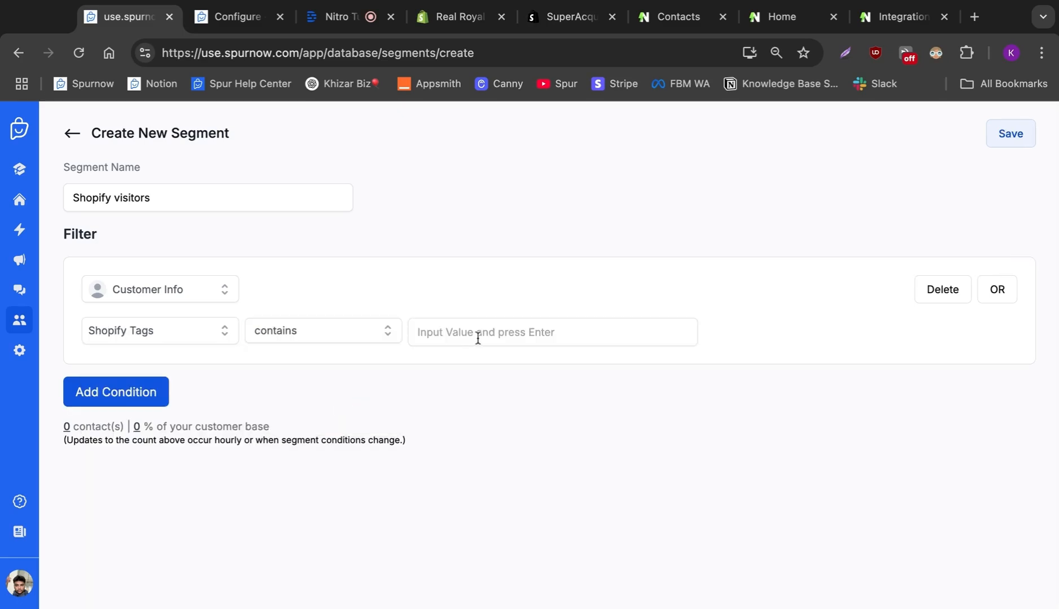
text(nitro)
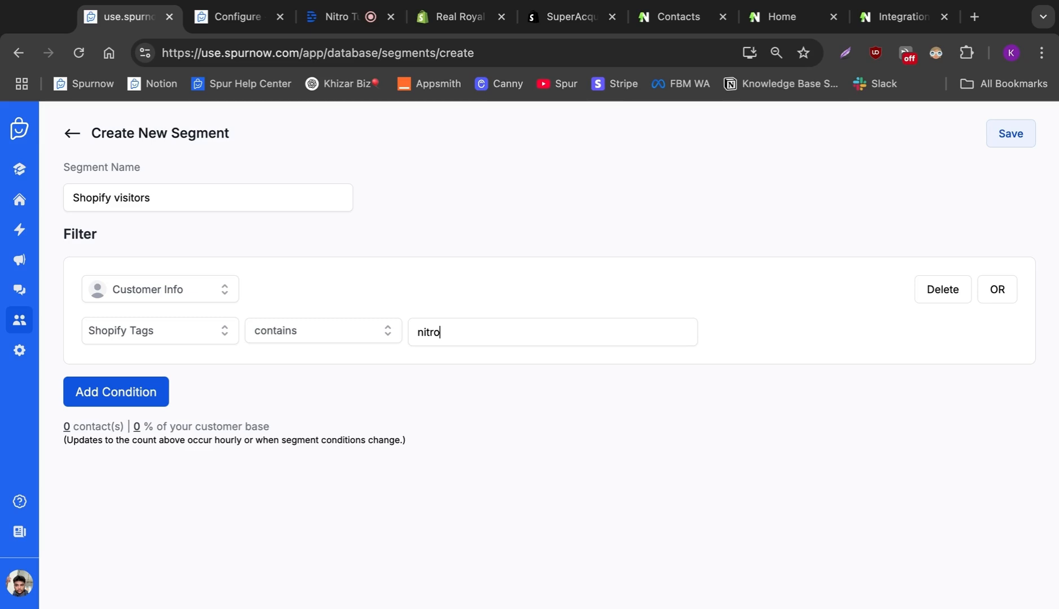
key(Return)
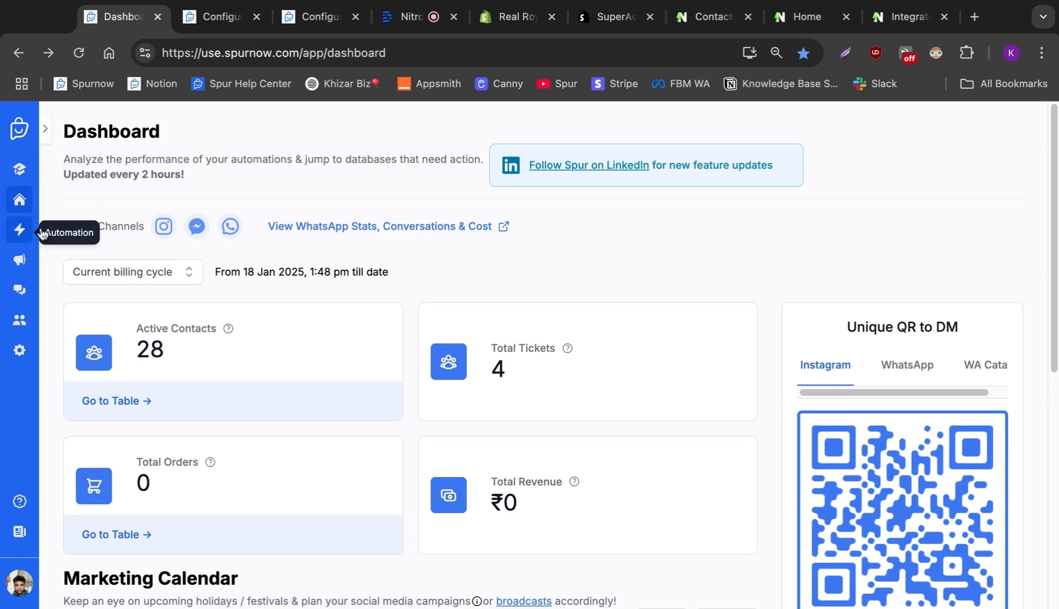
Step: Create a new automation flow for the Spur WhatsApp channel and open its blank workflow
click(23, 230)
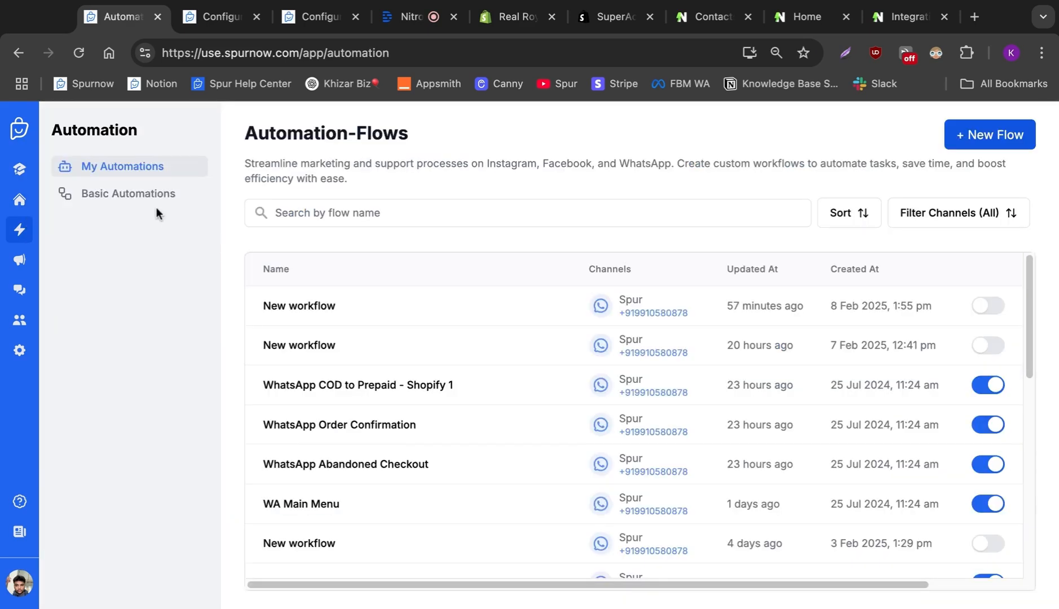
click(997, 136)
click(653, 380)
click(653, 417)
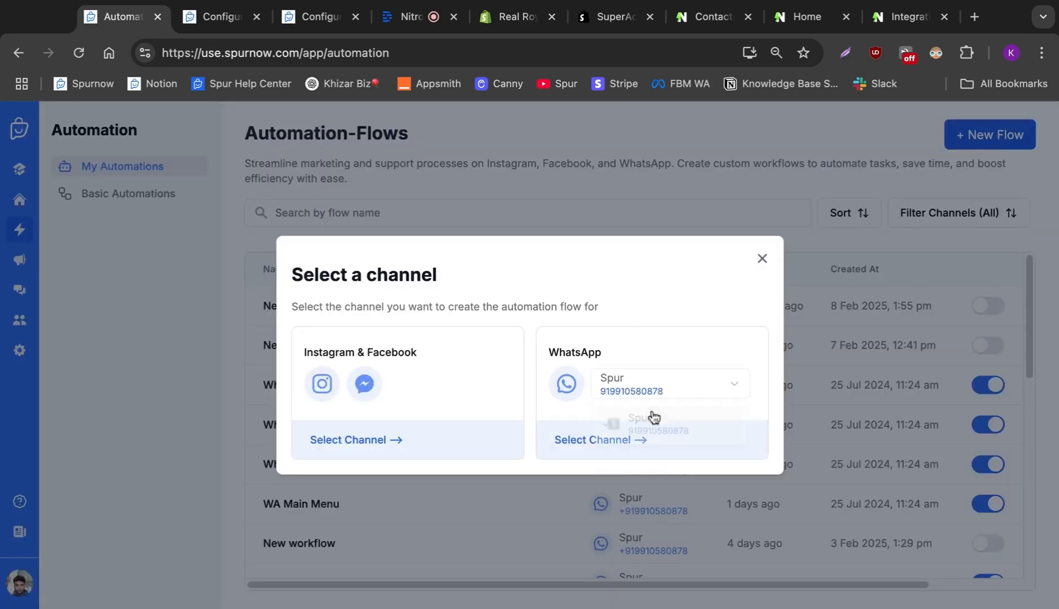
click(654, 438)
click(658, 557)
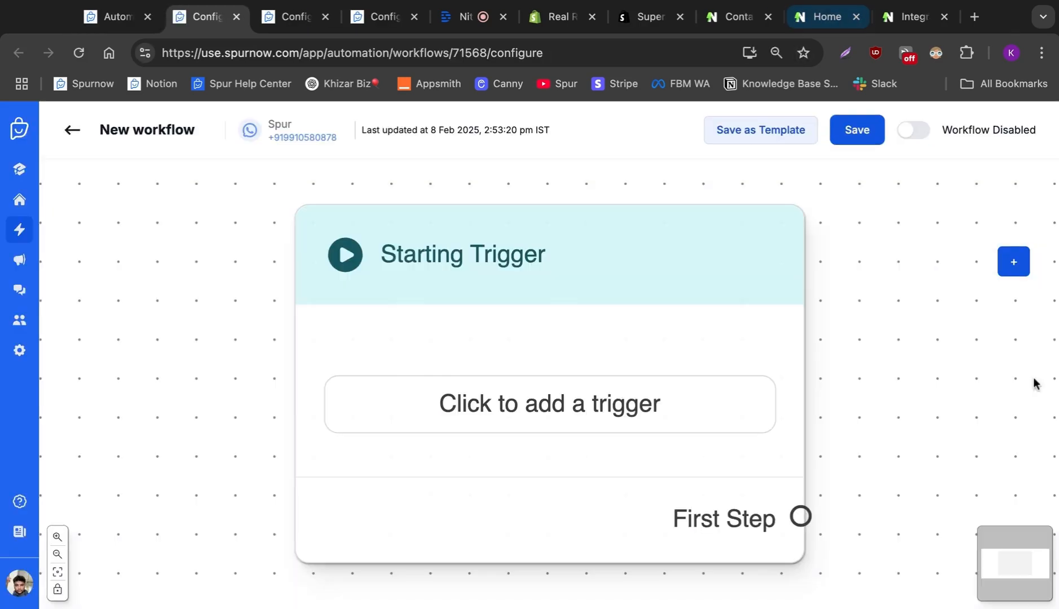
Step: Add the "Nitro - Product Viewed" event as the workflow's starting trigger
click(617, 407)
click(224, 267)
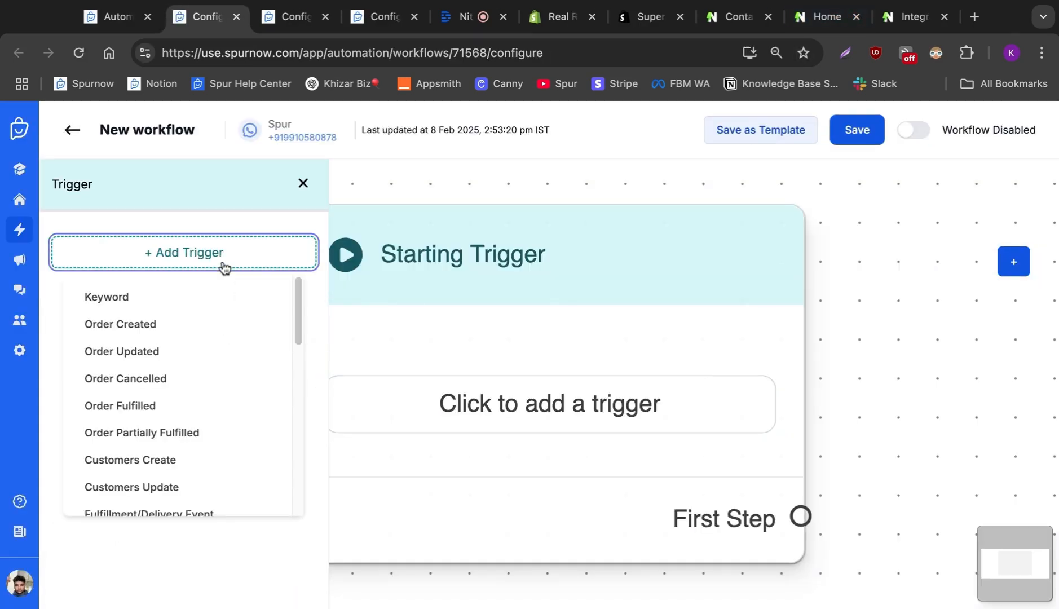
scroll(217, 403, down, 10)
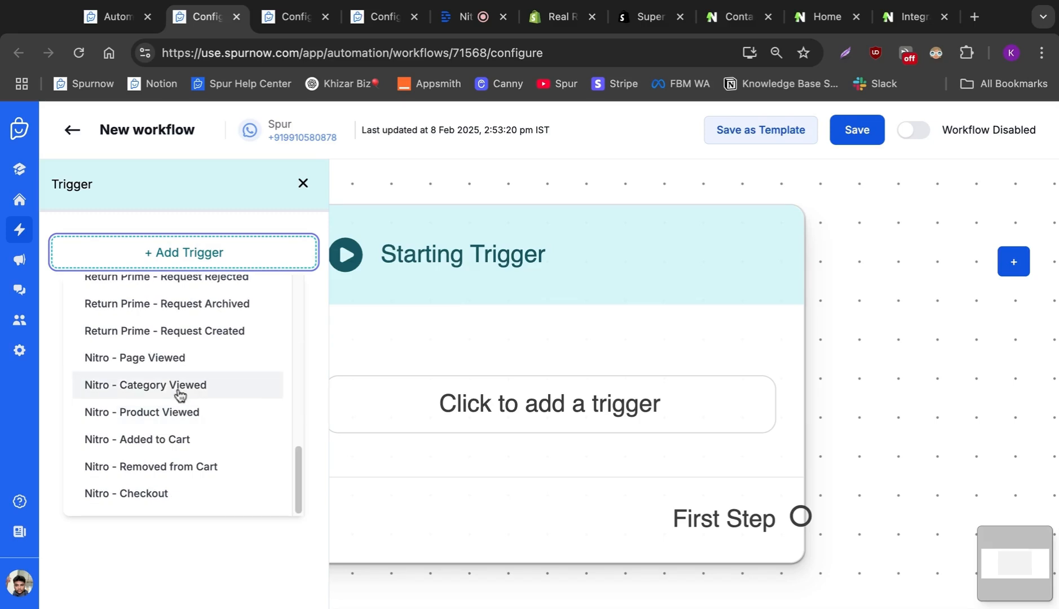
click(179, 411)
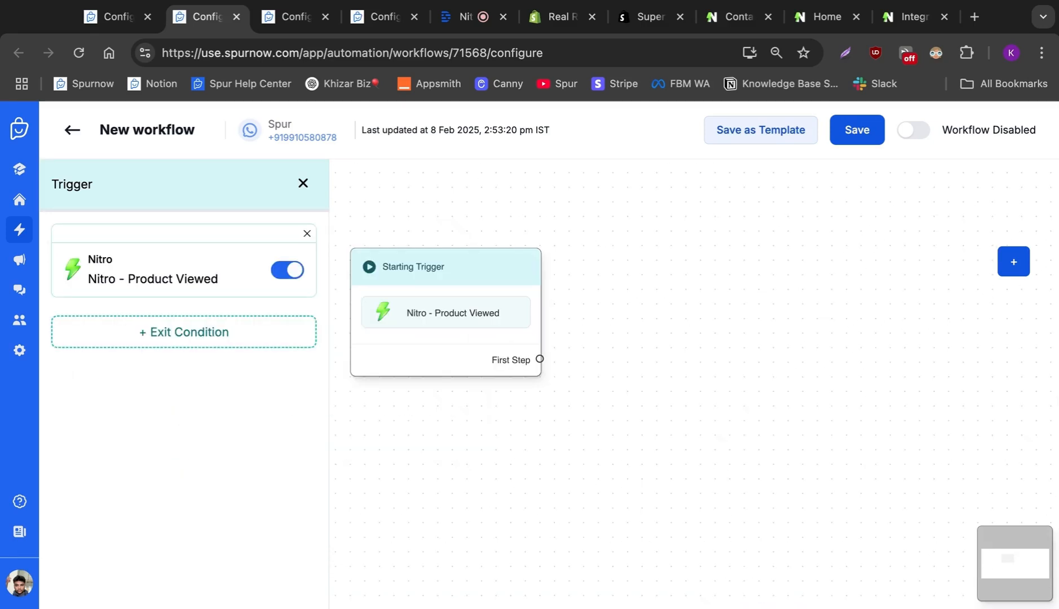
Step: Add a Delay block to the workflow and connect the trigger's First Step to it
click(1015, 270)
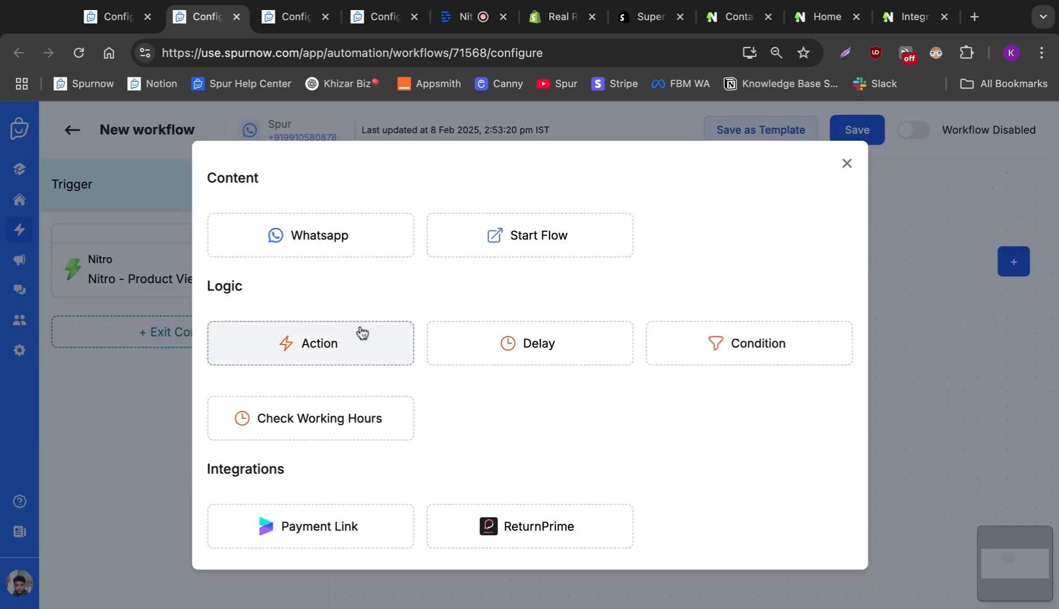
click(466, 338)
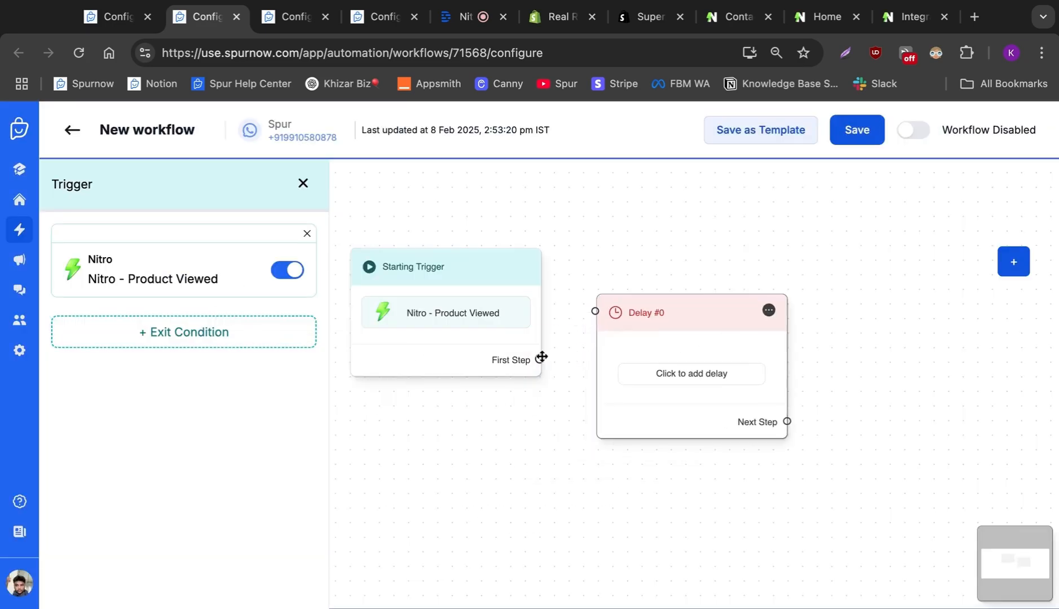
drag(540, 359, 595, 310)
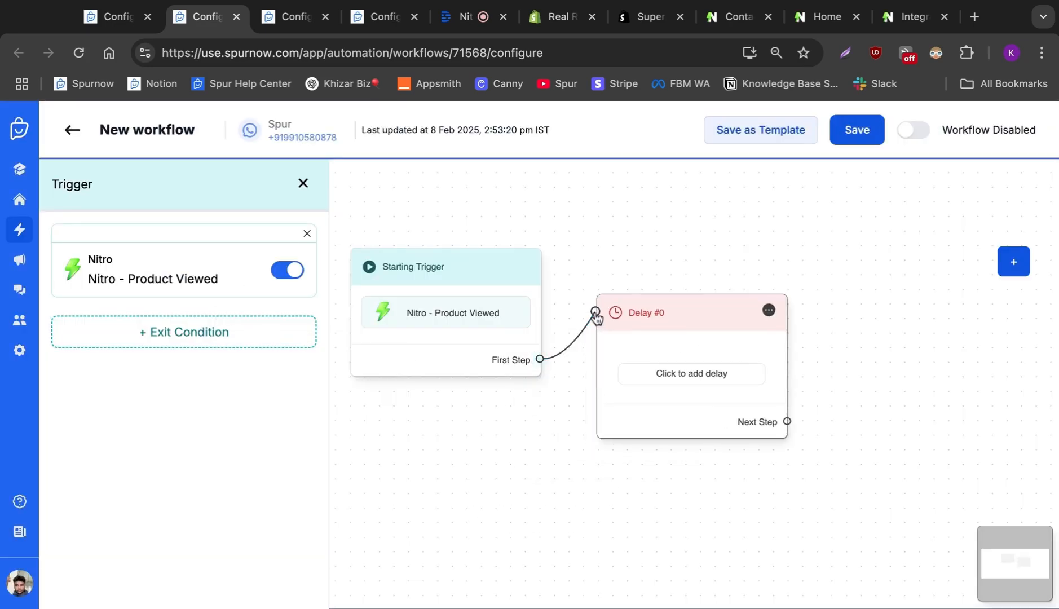
Step: Set the Delay block's waiting time to 2 minutes
click(662, 373)
click(174, 309)
click(237, 310)
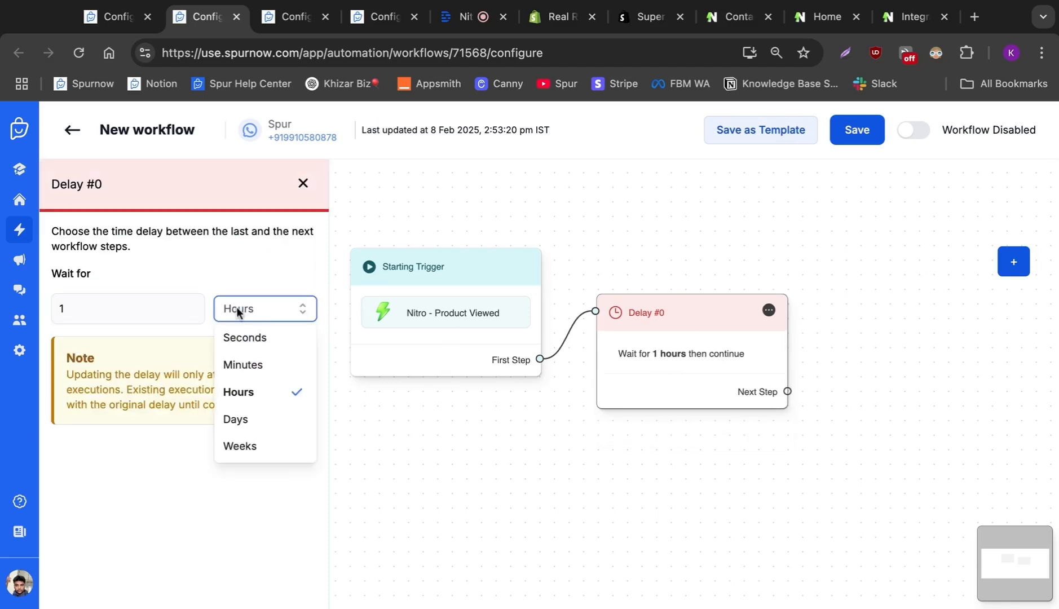
click(270, 365)
click(134, 314)
key(BackSpace)
text(2)
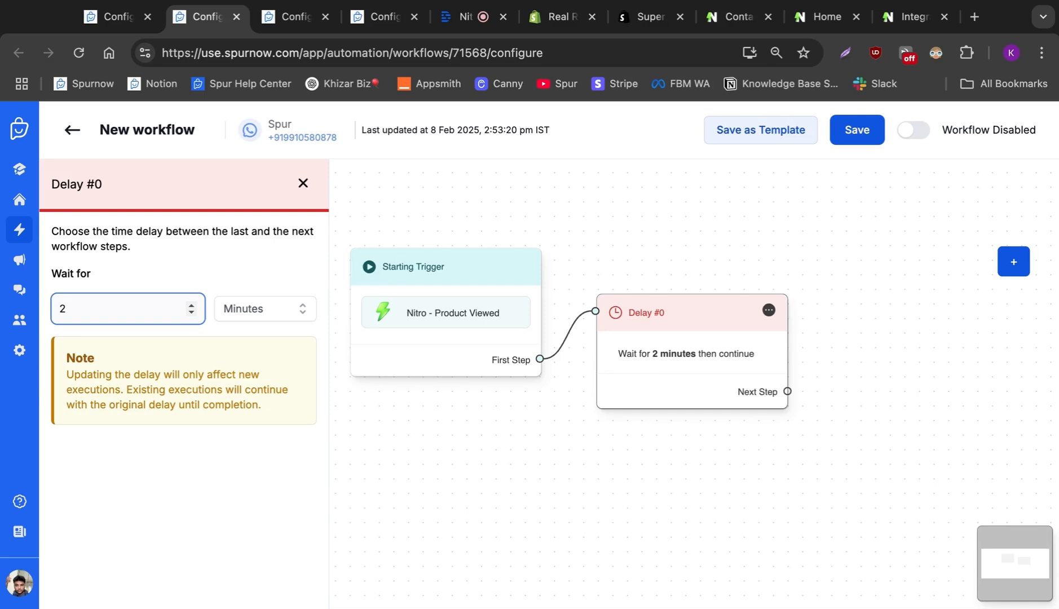
Step: Shift the Starting Trigger and Delay blocks slightly to make room on the canvas
drag(519, 362, 500, 351)
drag(659, 356, 641, 356)
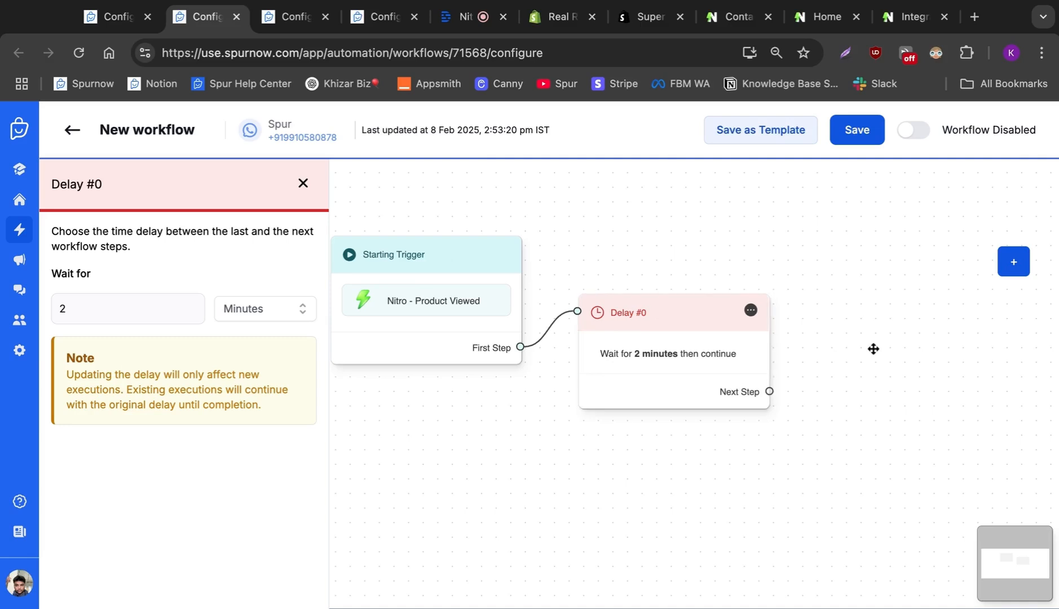
drag(872, 349, 807, 350)
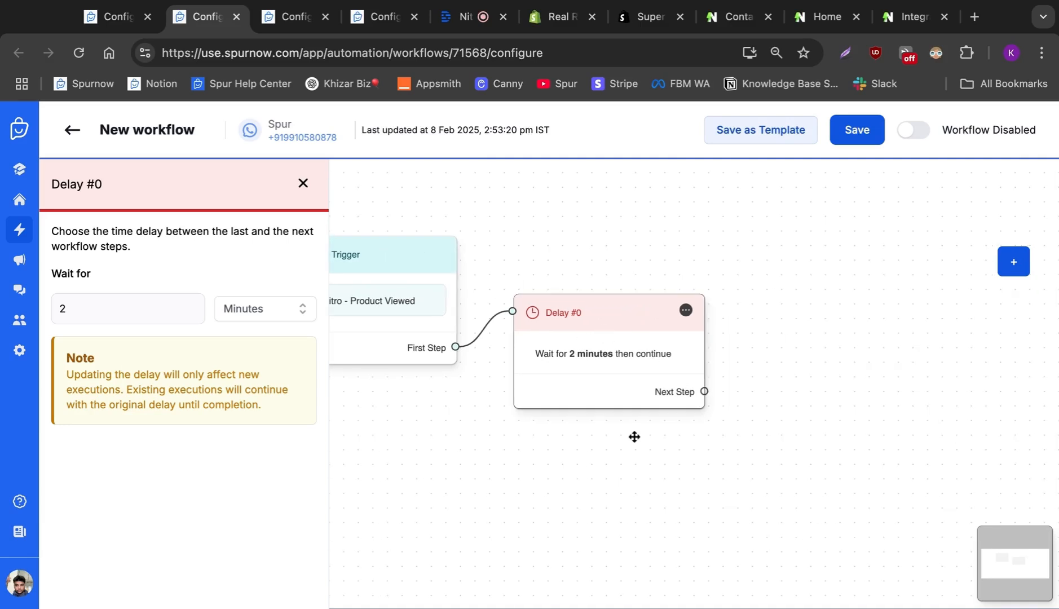
Step: Switch to the Nitro Abandoned checkout workflow and set Abandoned Message #1's media_image header variable to the trigger's Product Image
click(111, 25)
scroll(460, 390, up, 5)
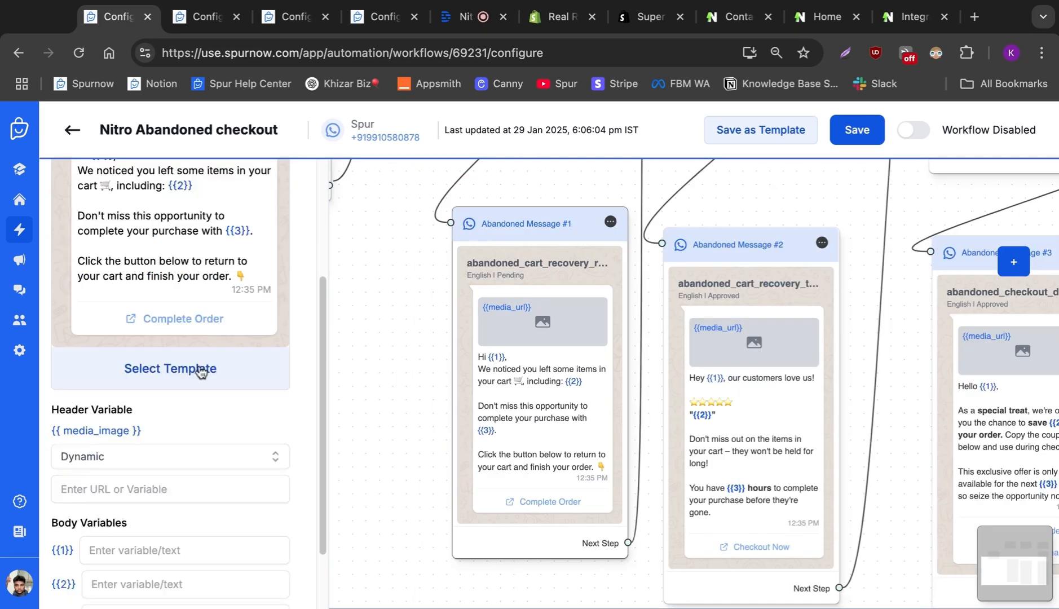
scroll(225, 412, down, 4)
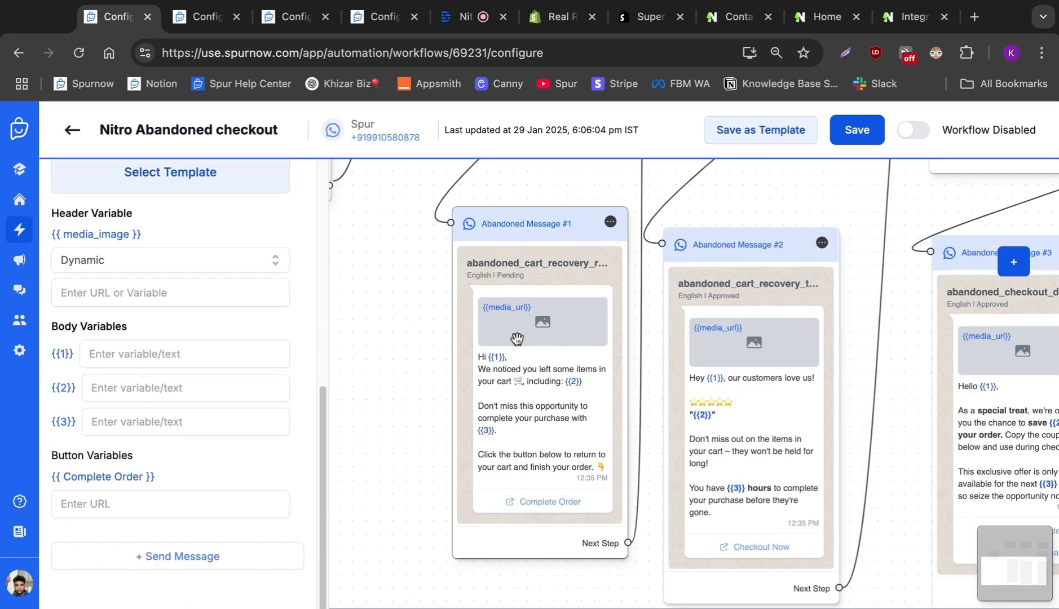
click(192, 287)
scroll(394, 384, down, 3)
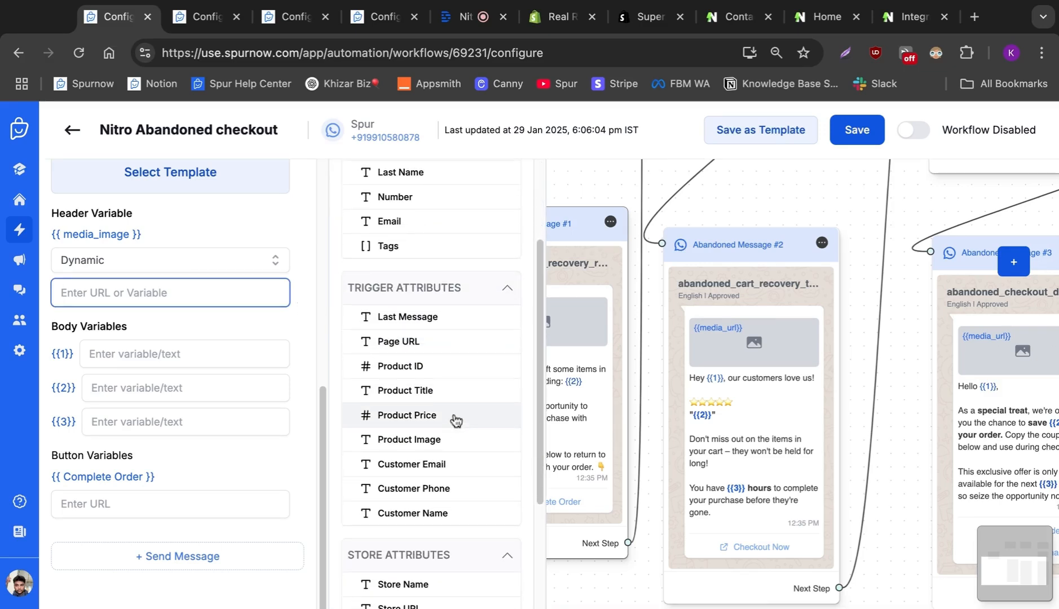
scroll(417, 358, down, 1)
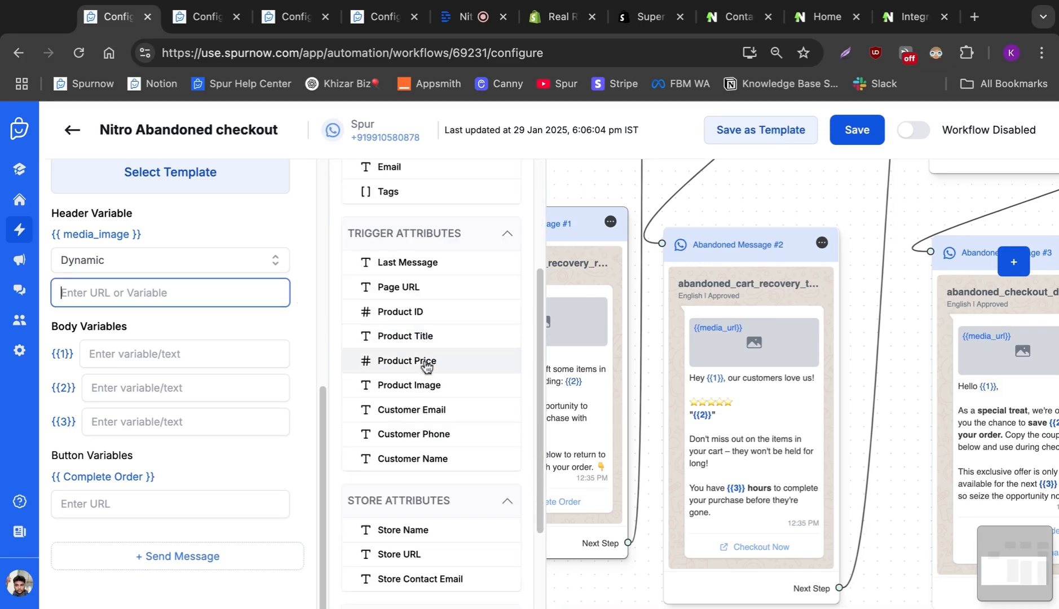
click(429, 384)
Step: Set body variable {{1}} of Abandoned Message #1 to the user's First Name attribute
click(96, 356)
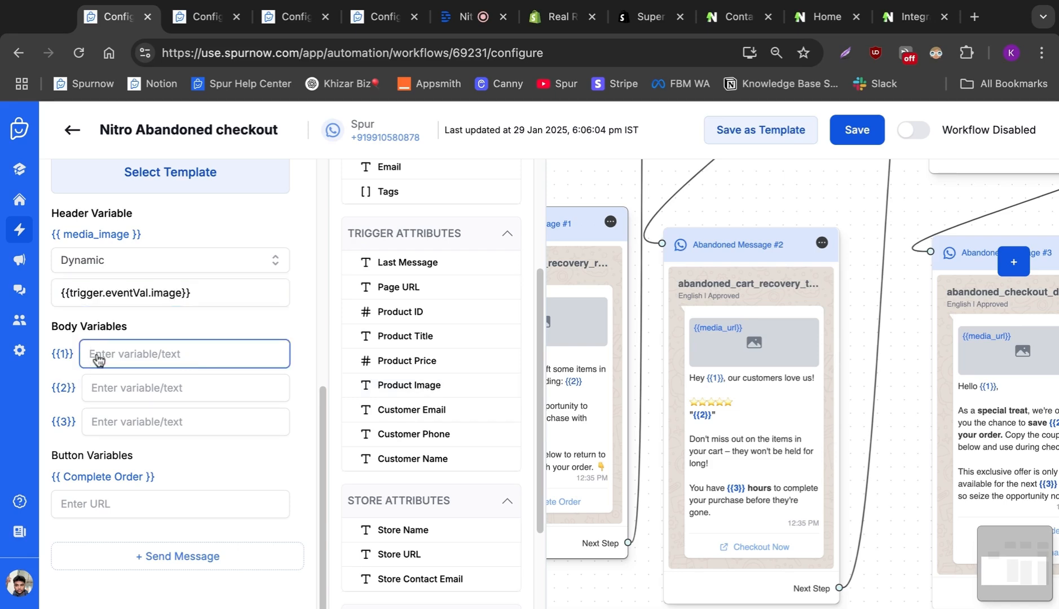
scroll(630, 356, down, 2)
drag(577, 189, 729, 195)
scroll(728, 402, up, 3)
click(229, 361)
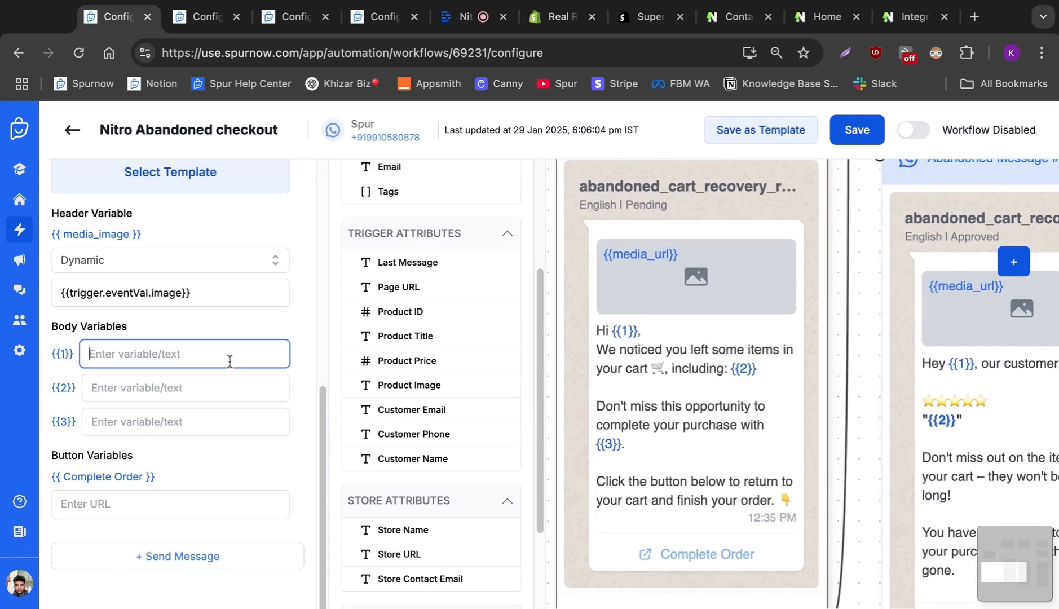
scroll(456, 334, up, 4)
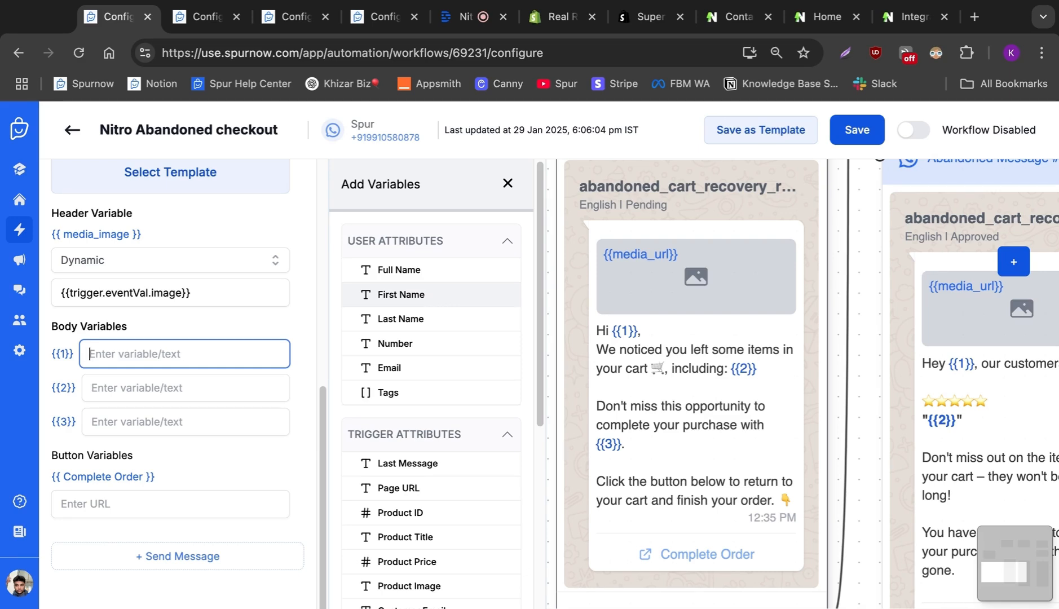
click(400, 294)
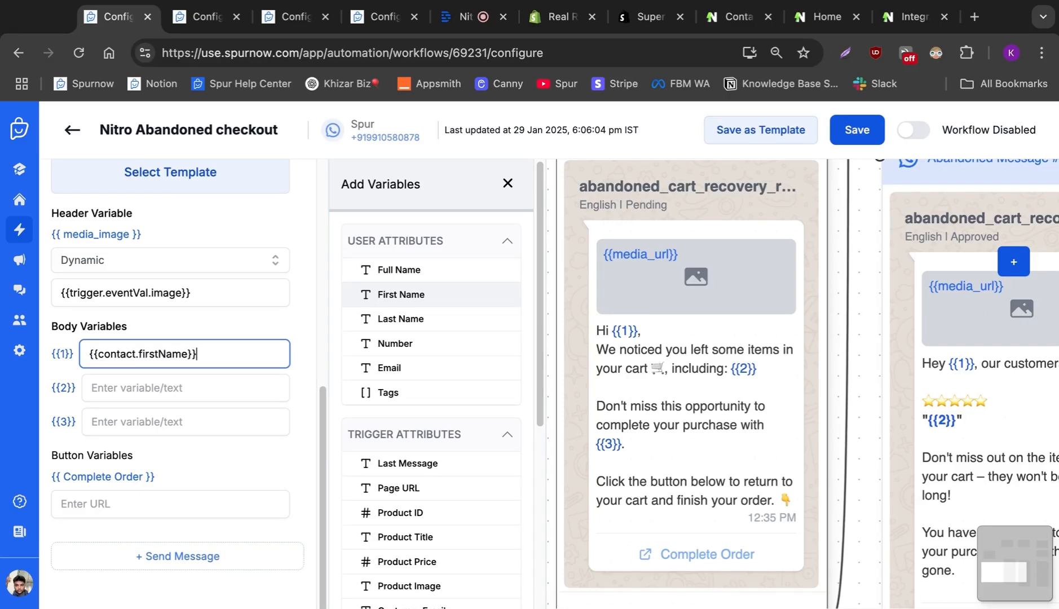
Step: Set Abandoned Message #1's body variable {{2}} to the trigger's Product Title and {{3}} to the Store Name
click(231, 379)
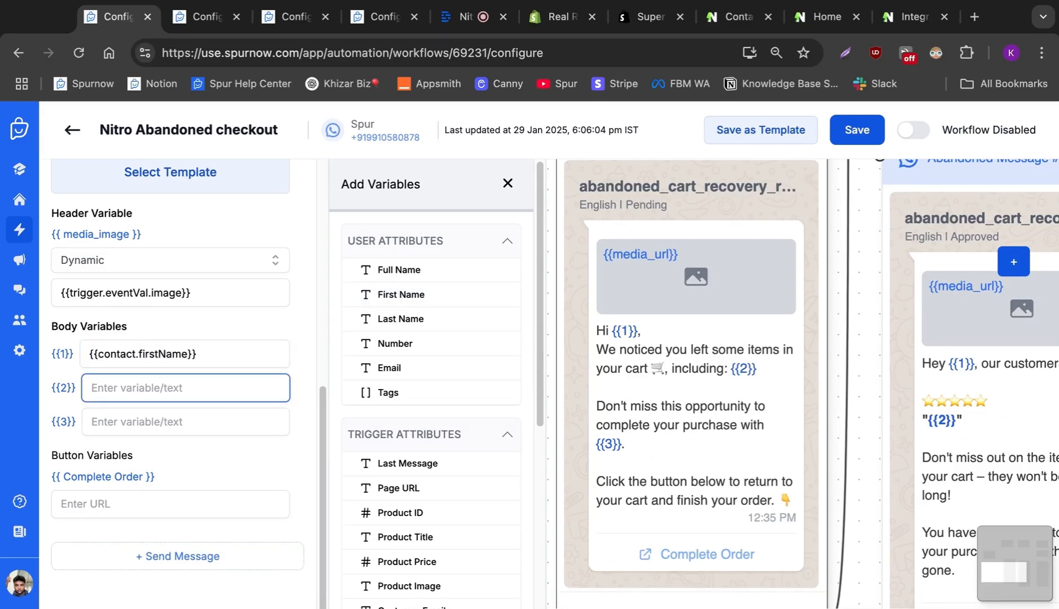
scroll(457, 446, down, 3)
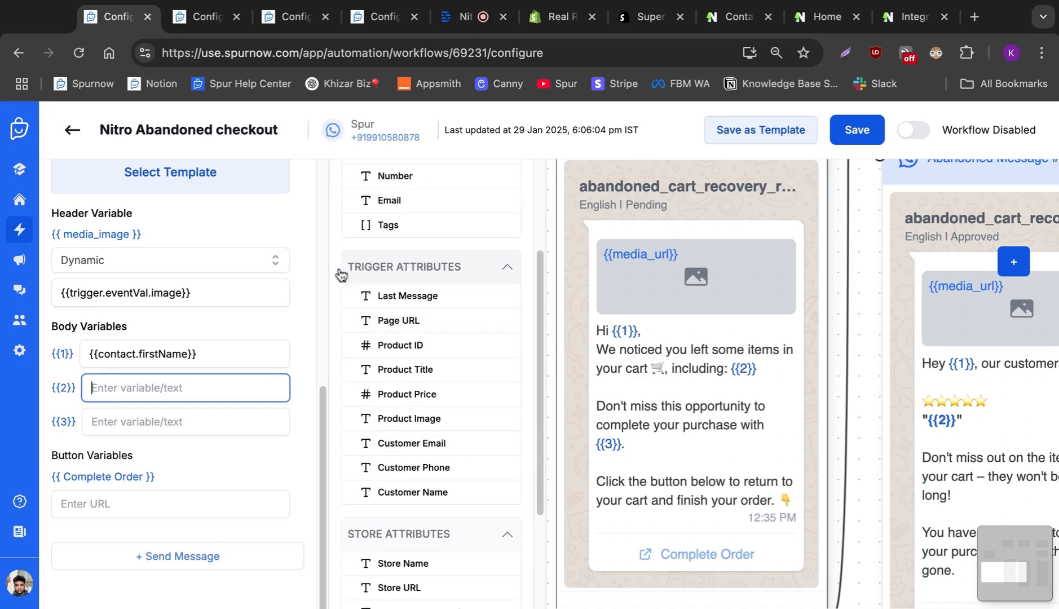
click(445, 369)
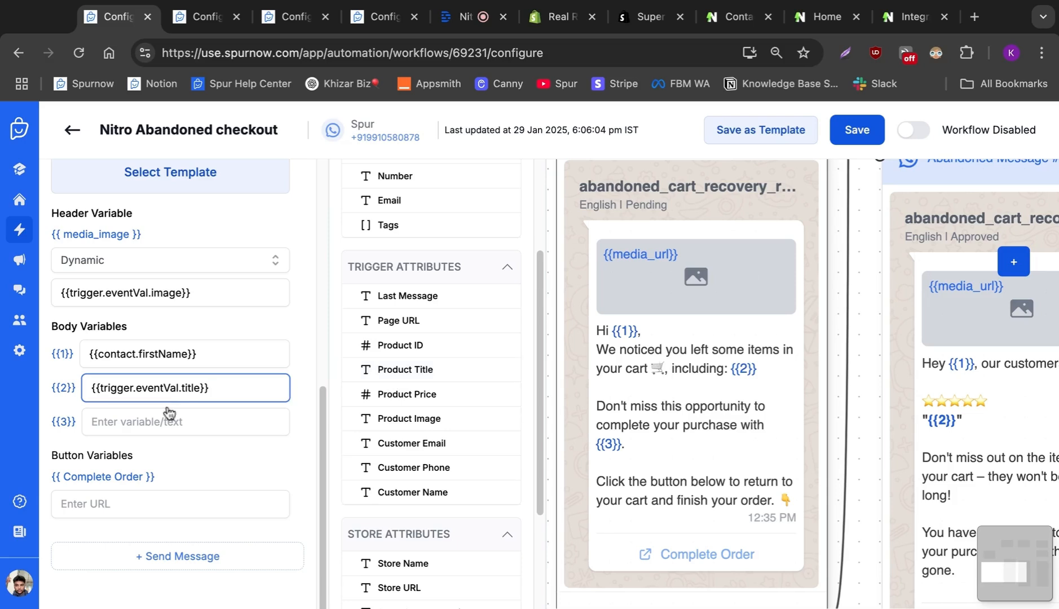
click(260, 415)
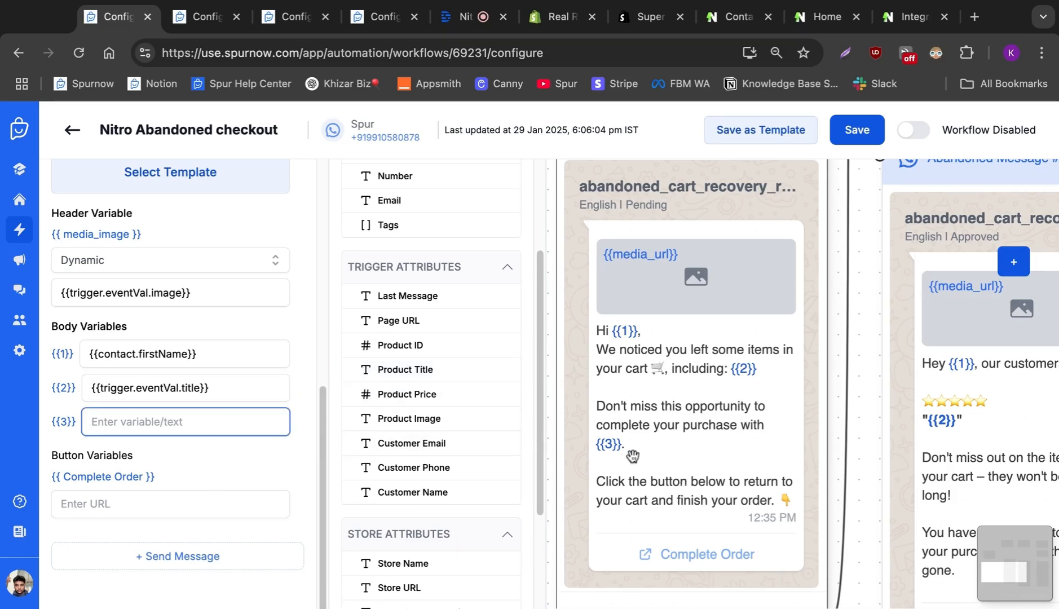
scroll(508, 454, up, 2)
scroll(489, 454, down, 6)
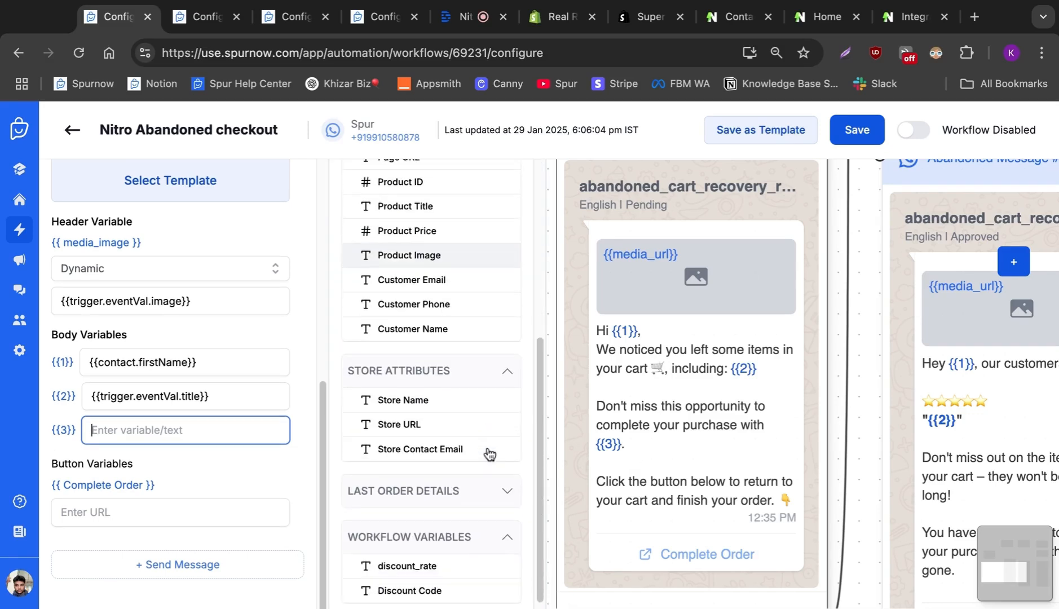
click(443, 286)
Step: Set the URL of Abandoned Message #1's Complete Order button to the trigger's Page URL
click(231, 510)
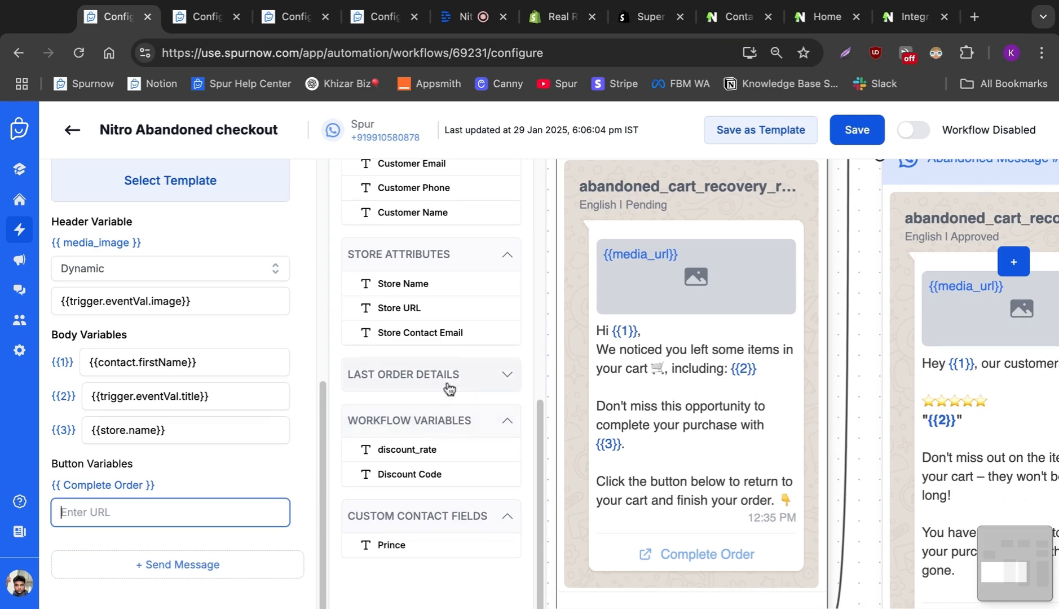
scroll(449, 388, up, 3)
scroll(81, 513, up, 1)
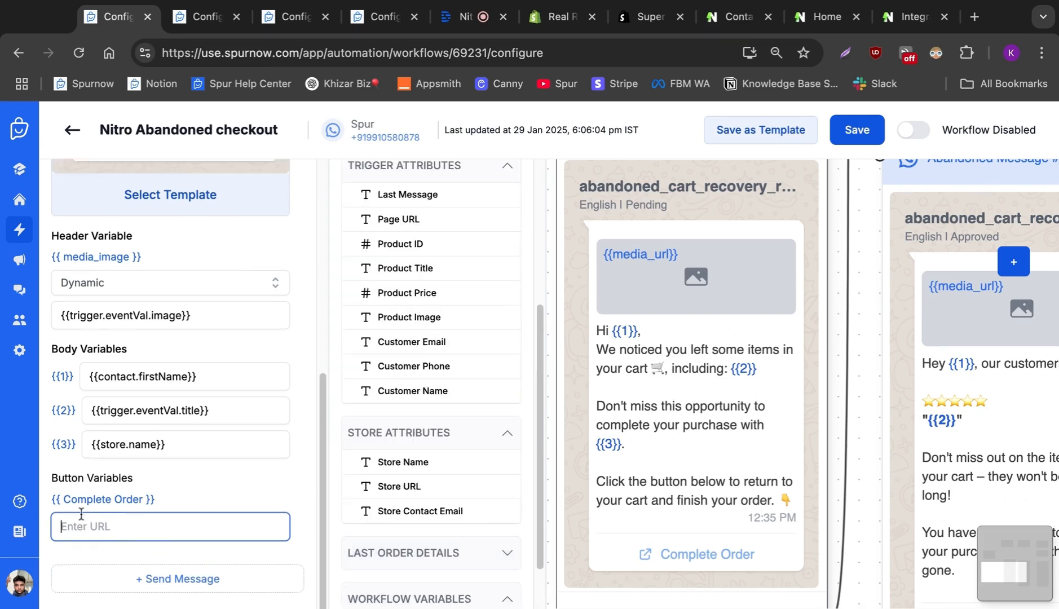
scroll(82, 513, down, 1)
scroll(421, 291, up, 3)
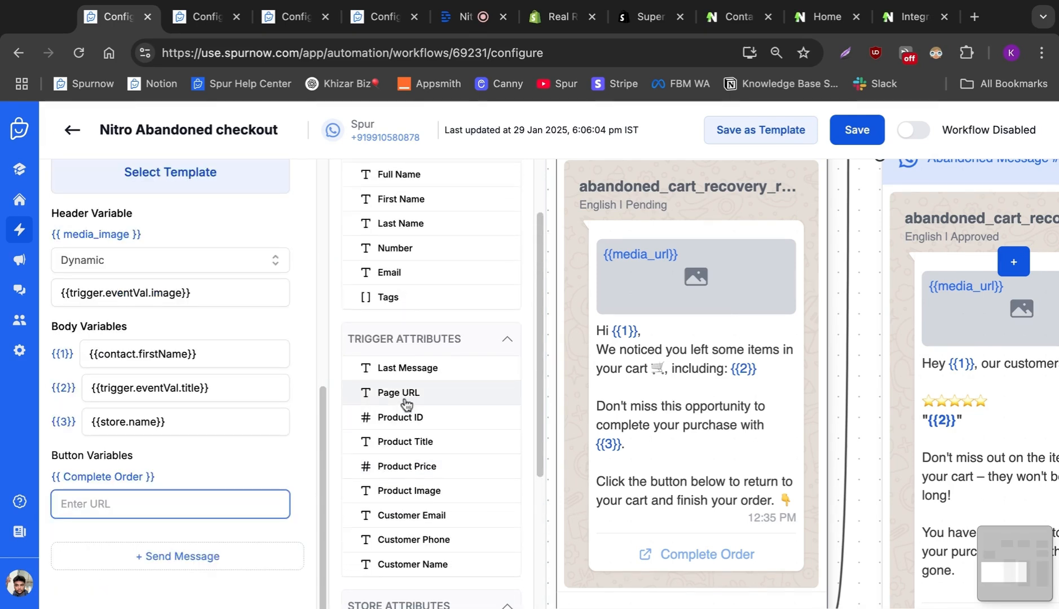
click(406, 404)
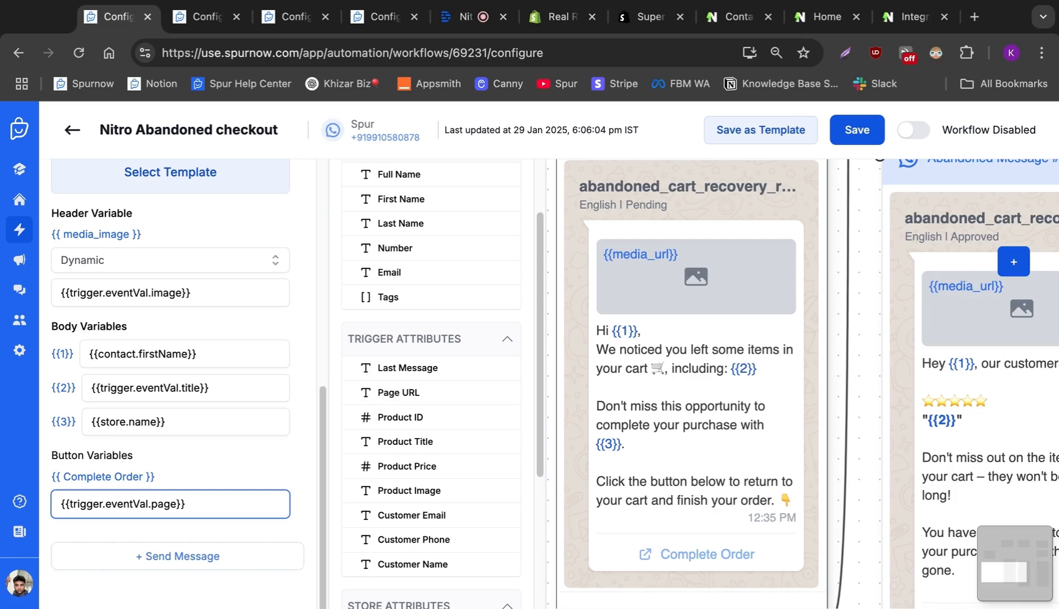
Step: Examine the follow-up message blocks, Abandoned Message #2 and #3, on the workflow canvas
scroll(695, 322, down, 8)
drag(762, 211, 678, 220)
scroll(724, 322, up, 5)
scroll(724, 322, up, 2)
scroll(689, 397, down, 5)
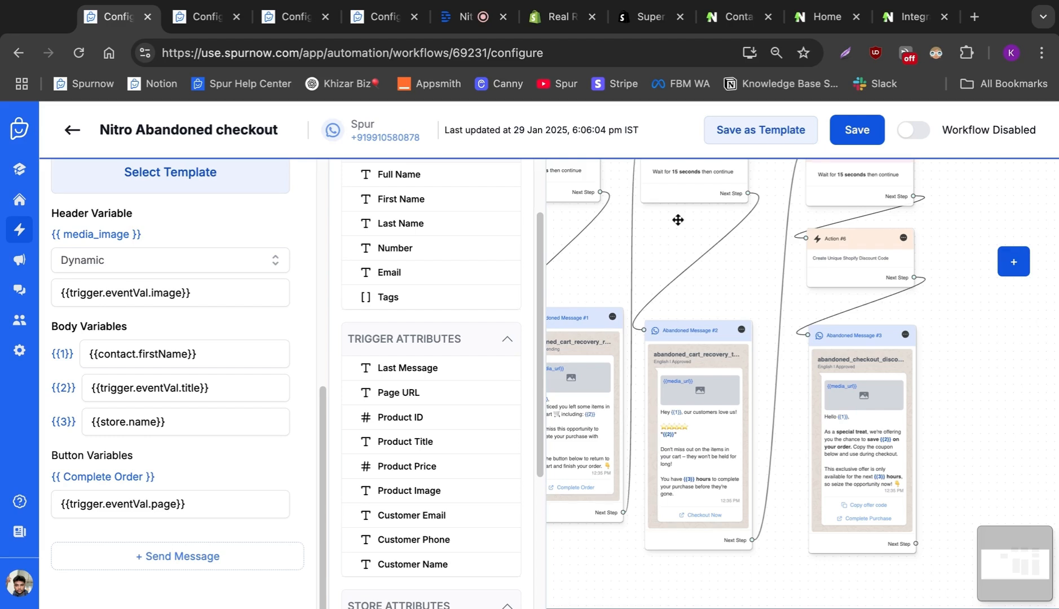
scroll(729, 379, up, 3)
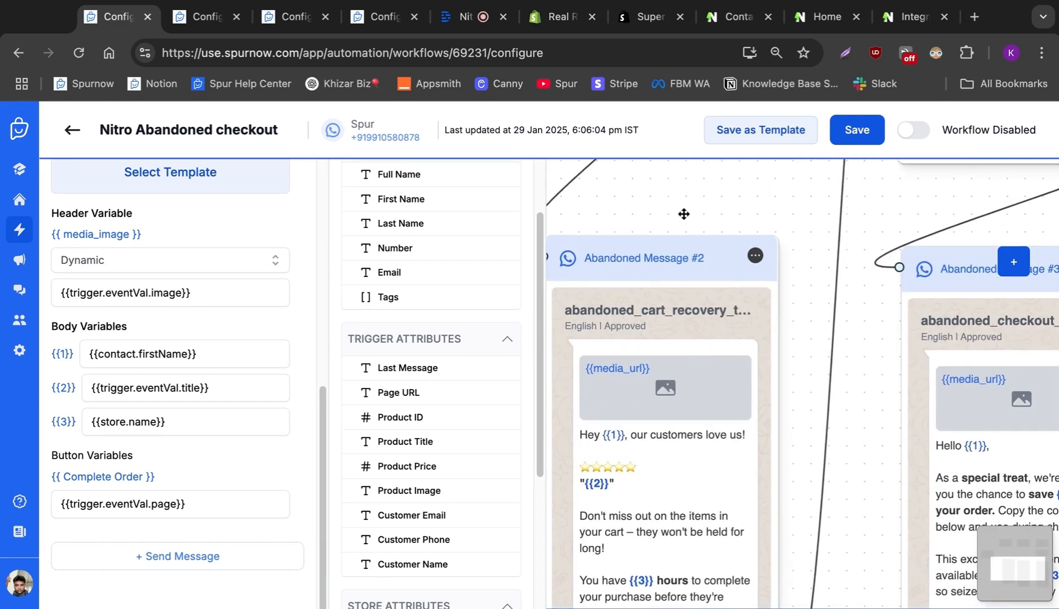
Step: Set Abandoned Message #2's dynamic header image to the trigger's Product Image
scroll(684, 214, left, 2)
scroll(683, 214, down, 2)
scroll(791, 369, down, 2)
click(791, 370)
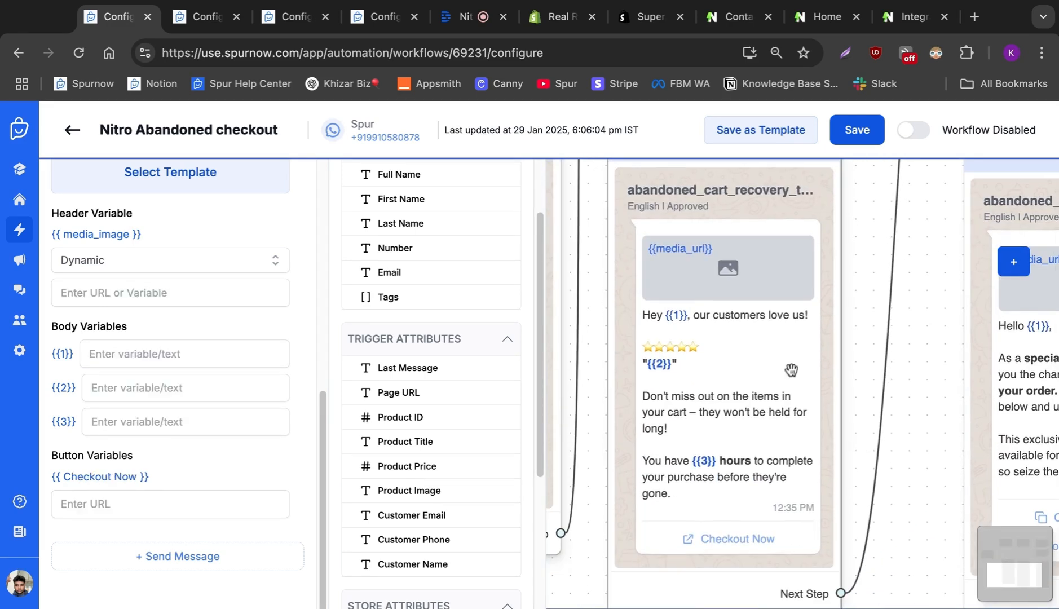
click(244, 291)
scroll(477, 366, up, 1)
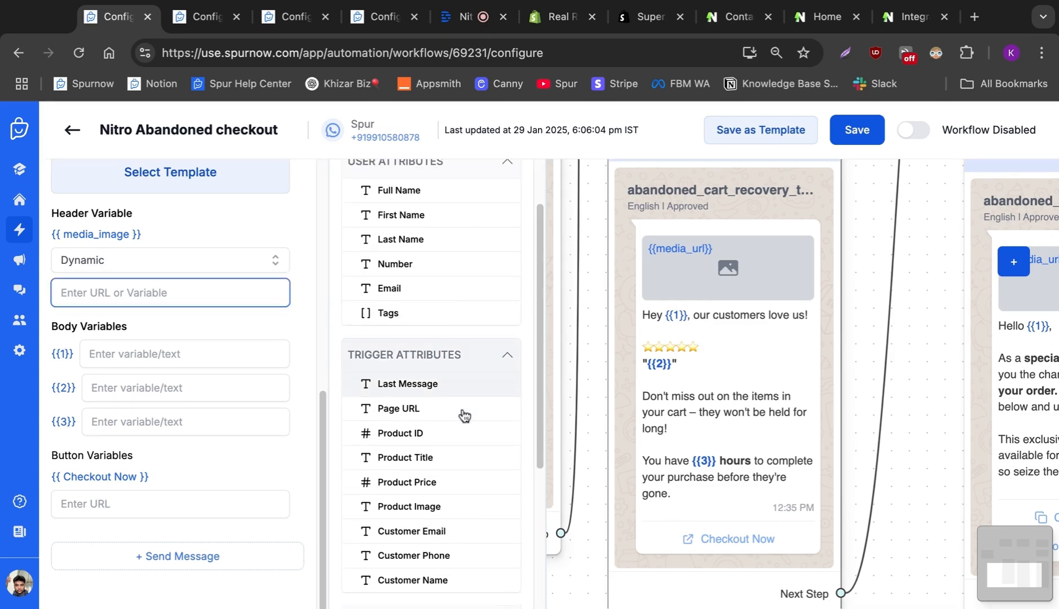
click(449, 504)
Step: Set body variable {{1}} of Abandoned Message #2 to the user's First Name attribute
click(185, 364)
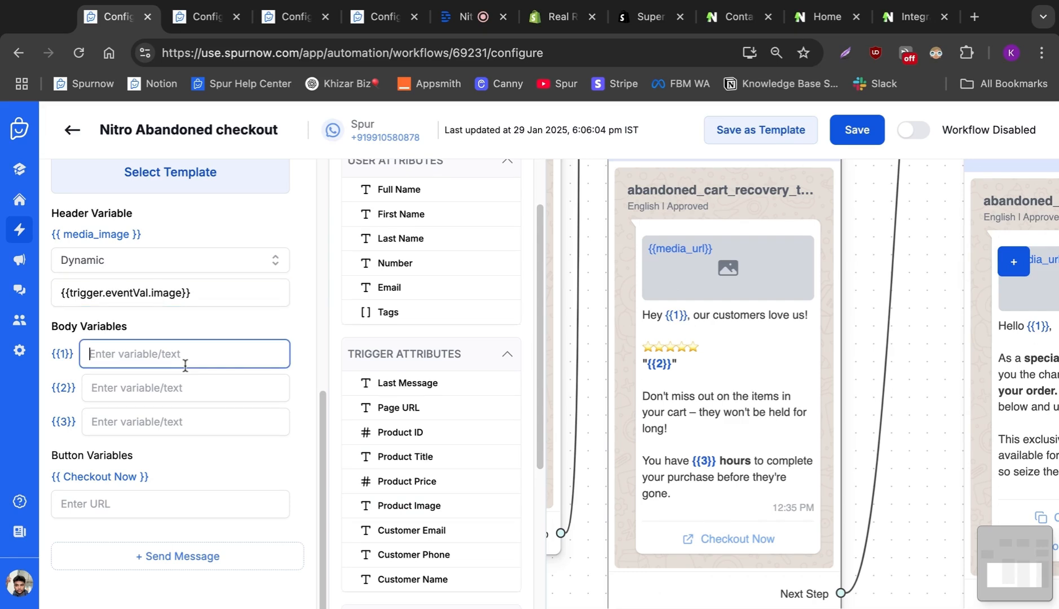
scroll(420, 330, up, 2)
click(403, 293)
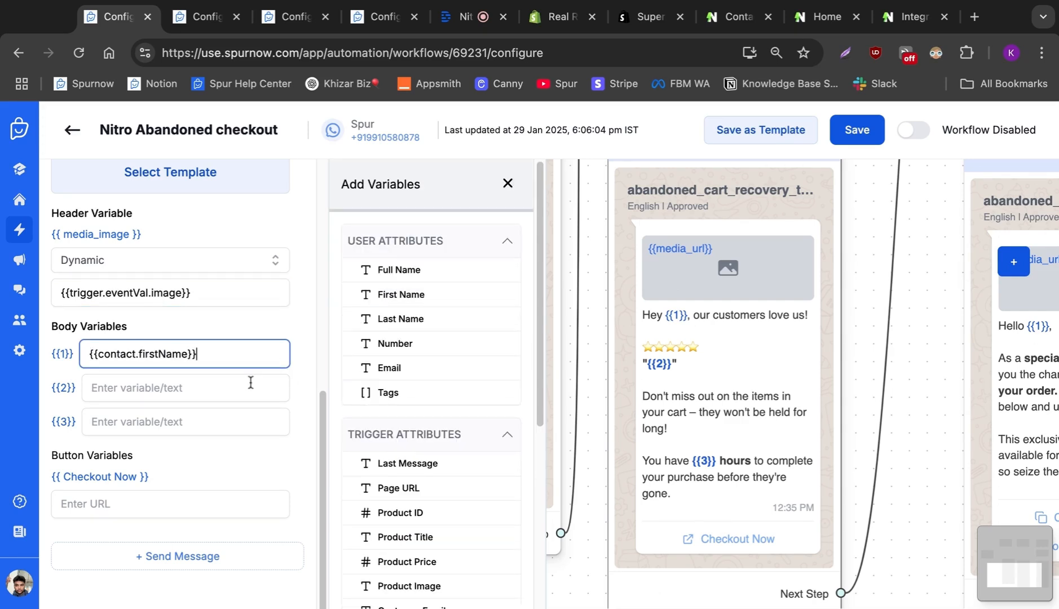
Step: Set Abandoned Message #2's body variable {{2}} to "Amazing Product!" and {{3}} to 12
click(222, 388)
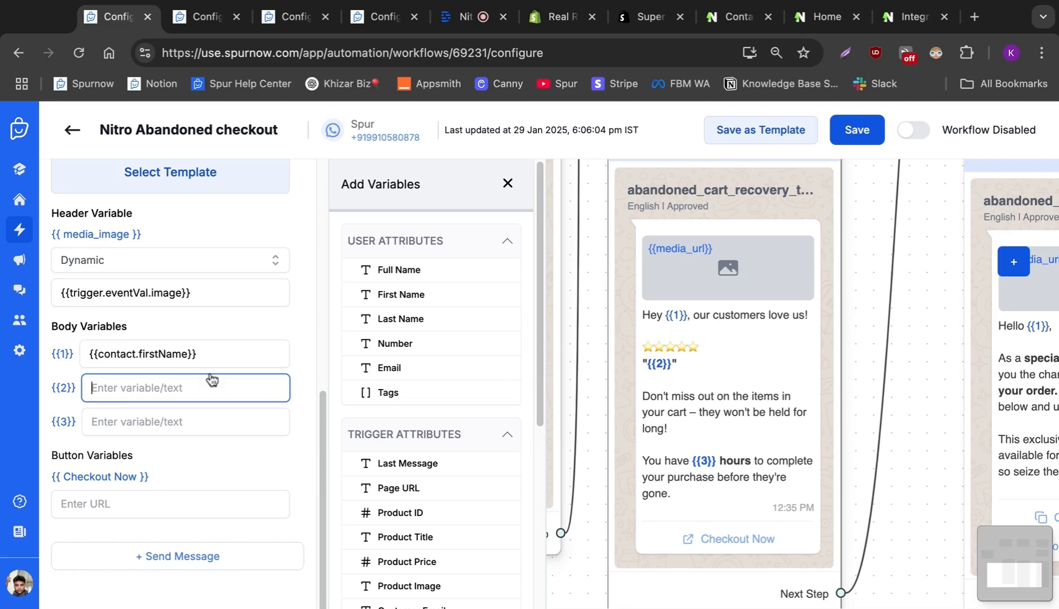
text(Amazing Prodcu)
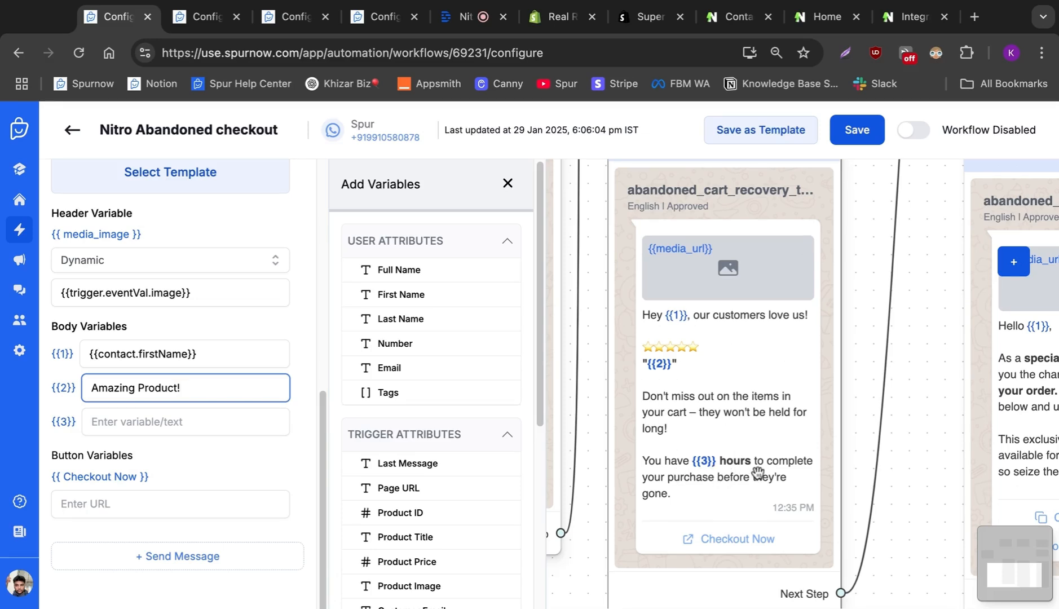
key(Tab)
text(12)
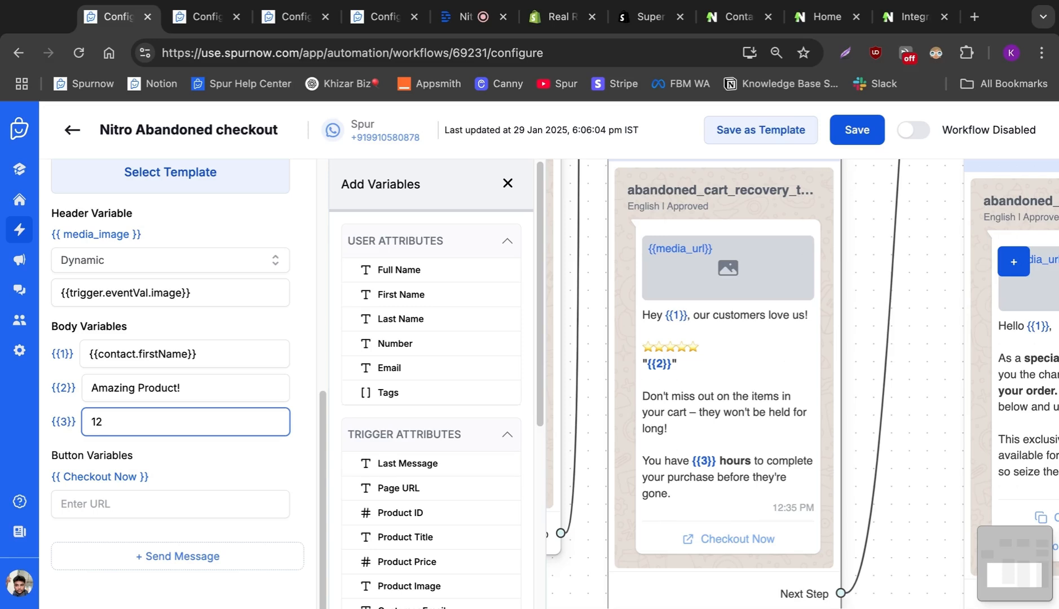
Step: Set the URL of Abandoned Message #2's Checkout Now button to the trigger's Page URL
click(216, 510)
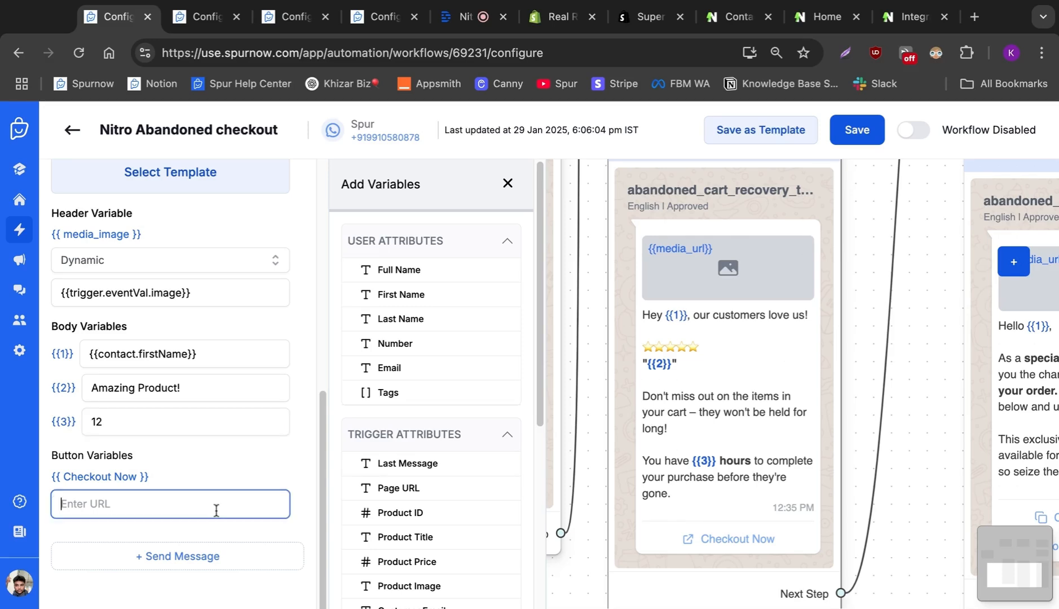
scroll(395, 445, down, 4)
click(427, 261)
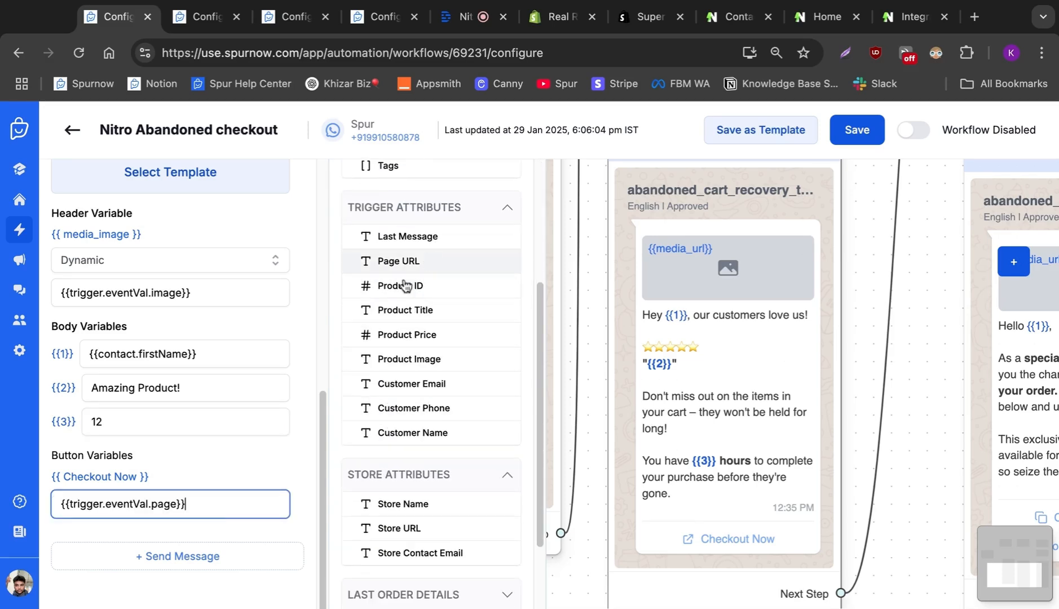
Step: Add an Action block to the workflow between Delay 3 and Abandoned Message #3 and connect Delay 3's next step to it
scroll(807, 344, down, 5)
drag(844, 199, 812, 293)
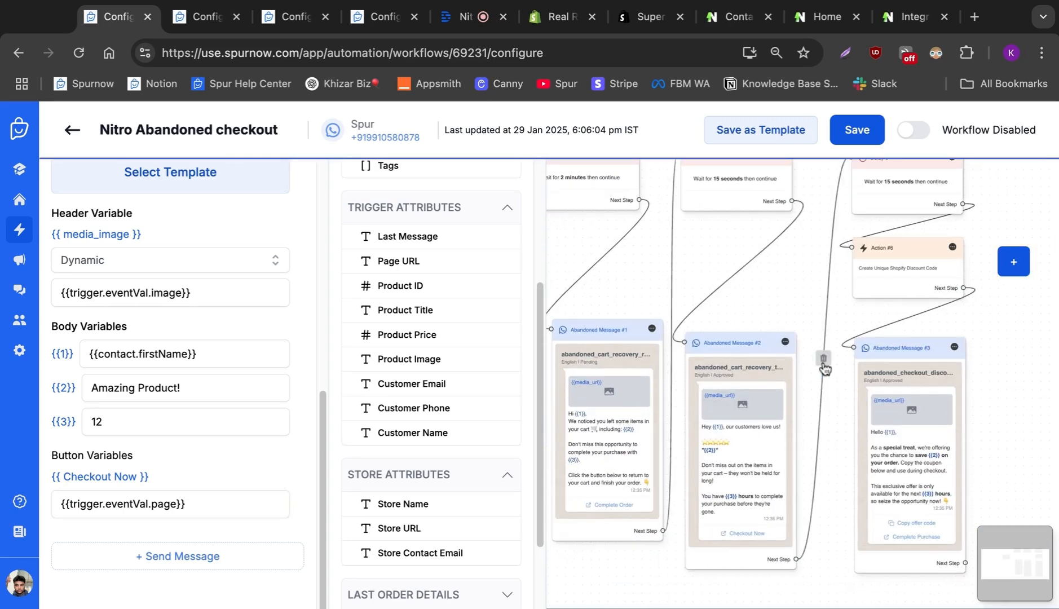
drag(802, 284, 793, 293)
scroll(792, 293, up, 5)
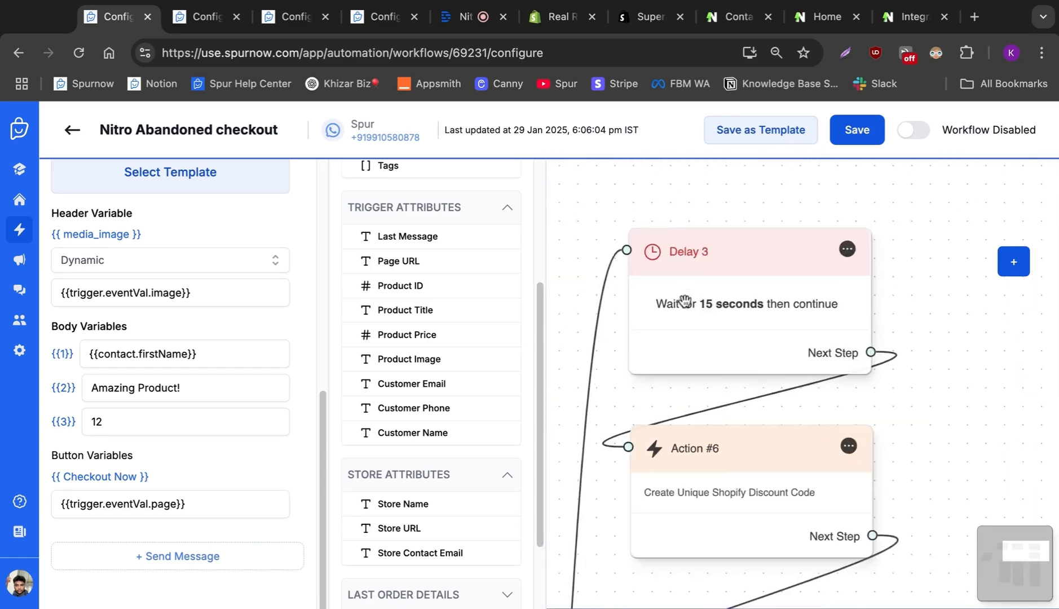
scroll(957, 444, down, 3)
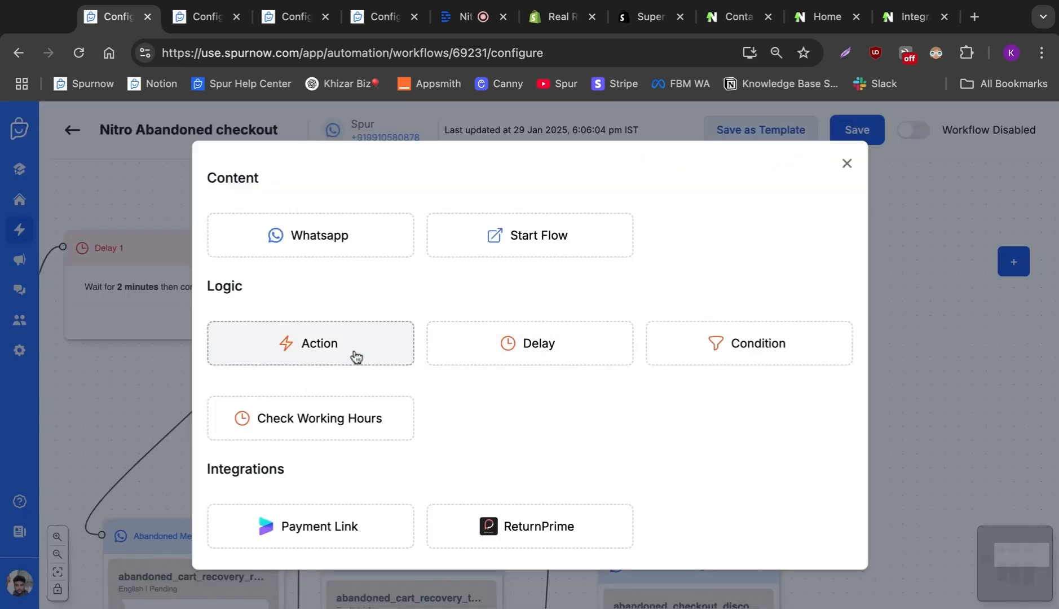
click(356, 357)
drag(595, 373, 723, 426)
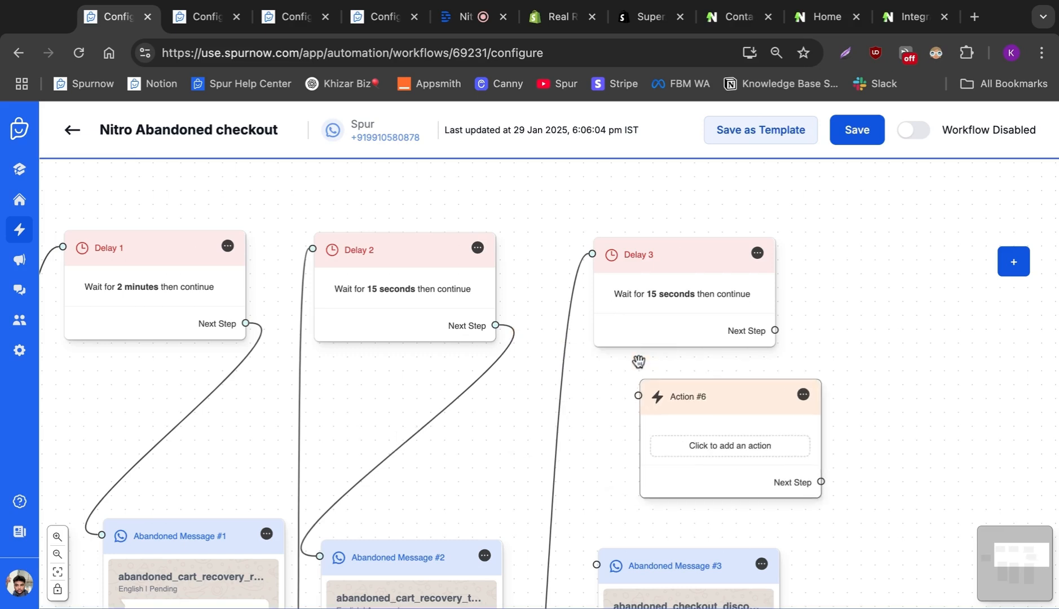
drag(638, 396, 775, 331)
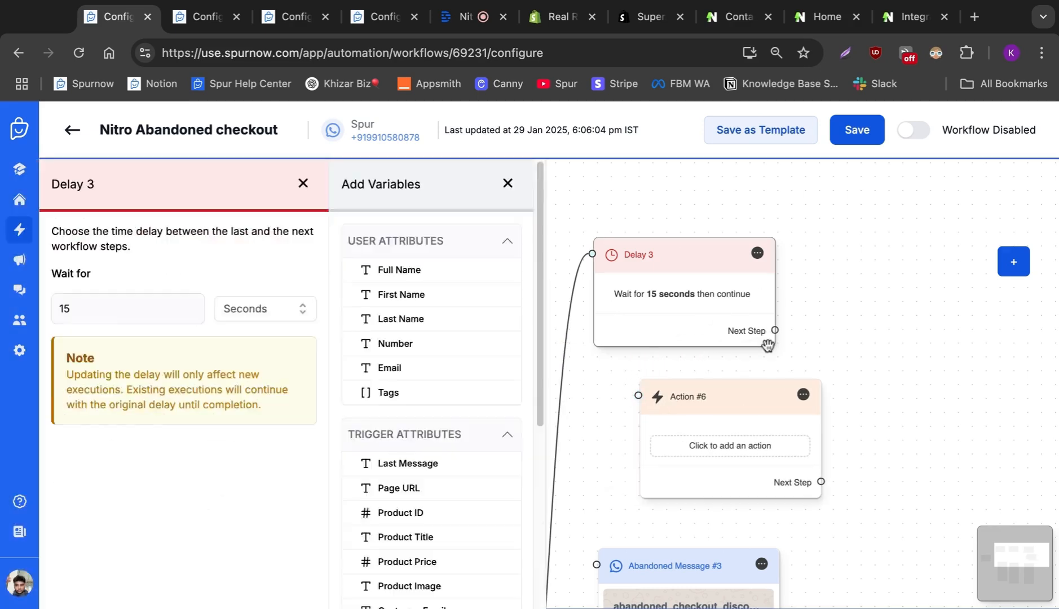
Step: Set the new Action block to Create Shopify Discount Code and connect its next step to Abandoned Message #3
click(667, 420)
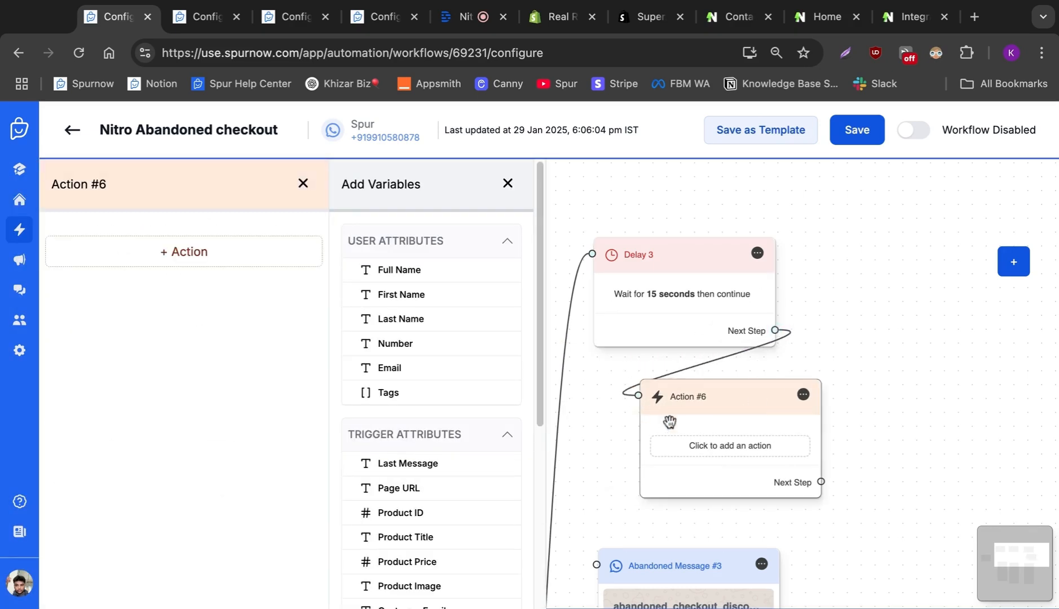
scroll(236, 444, down, 5)
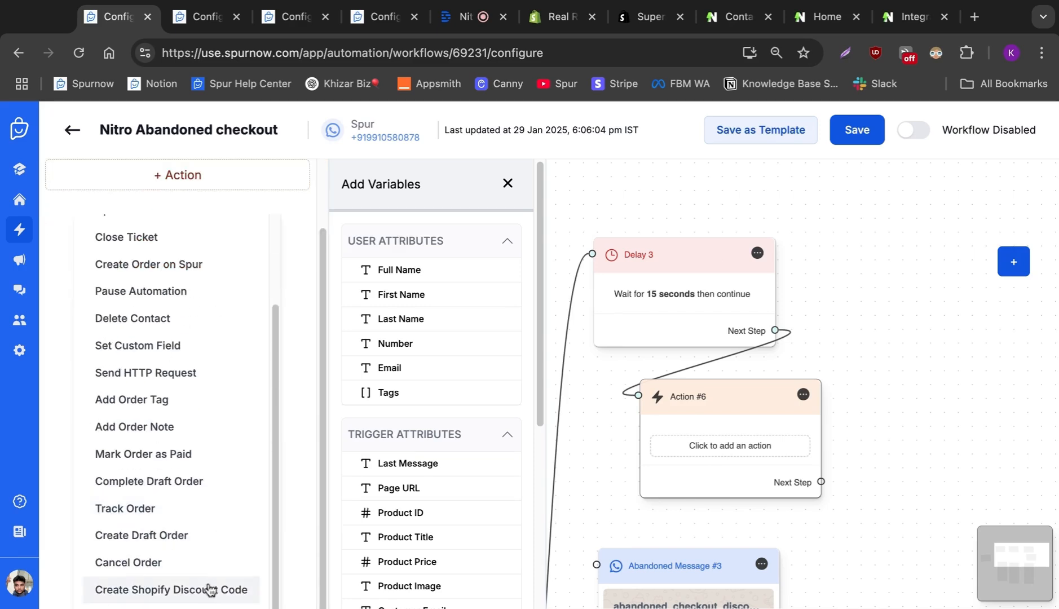
click(209, 589)
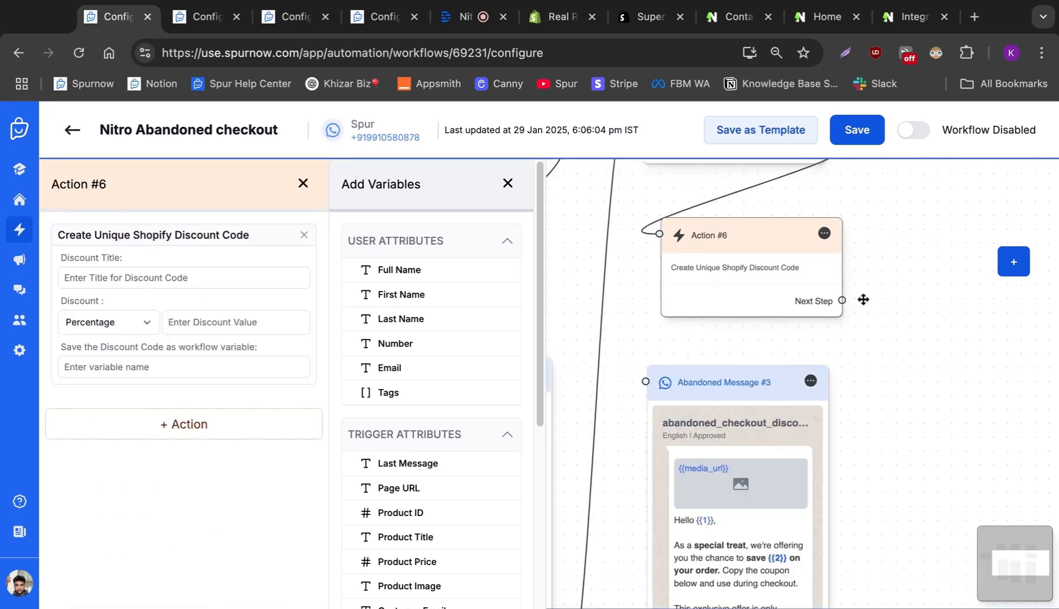
drag(842, 300, 645, 382)
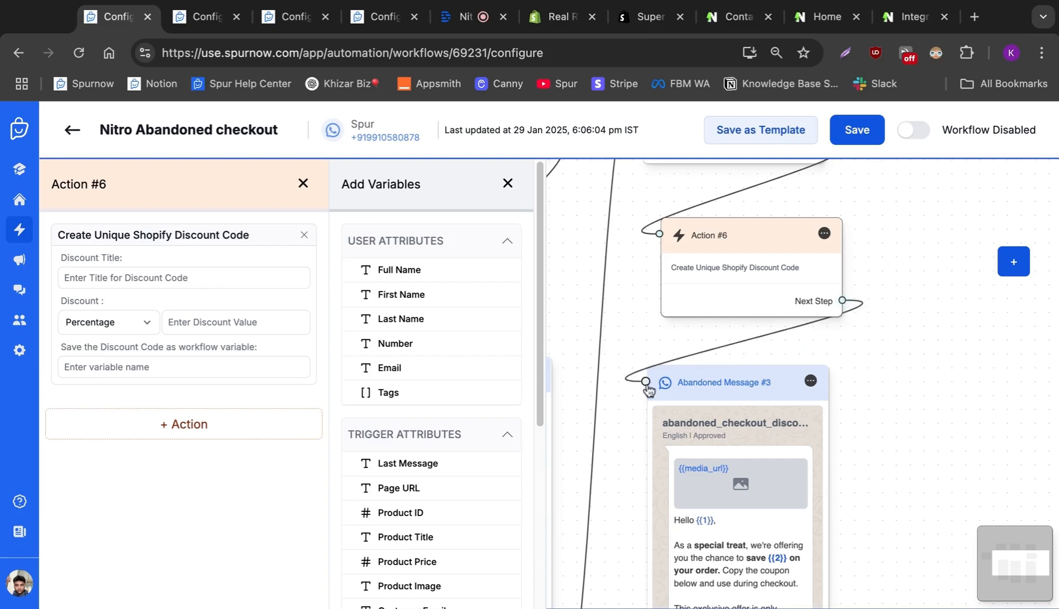
Step: Set Abandoned Message #3's dynamic header image to the trigger's Product Image
click(733, 293)
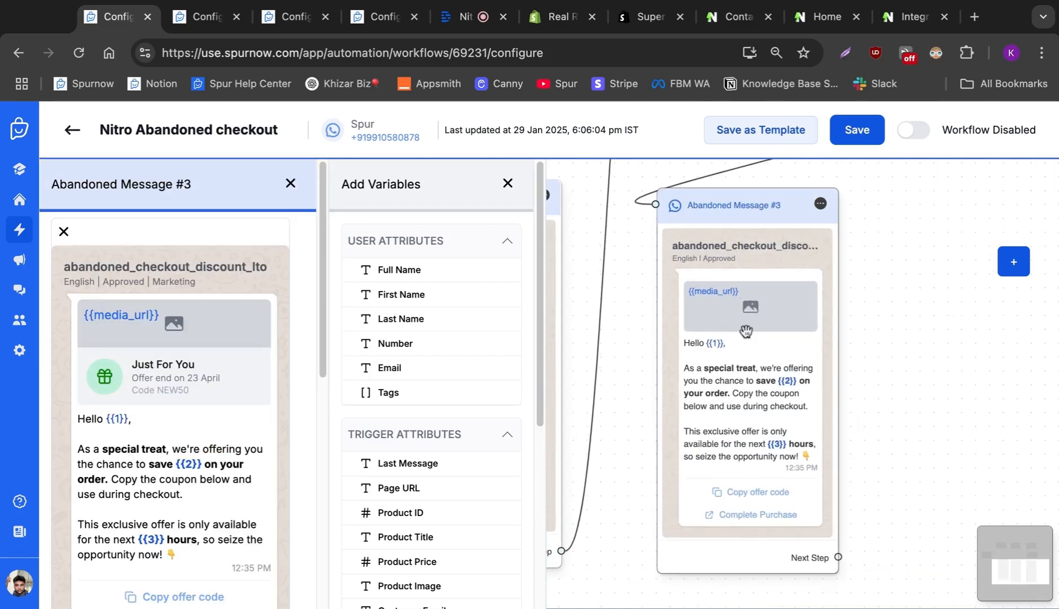
scroll(532, 434, down, 4)
scroll(190, 430, down, 5)
scroll(190, 430, up, 2)
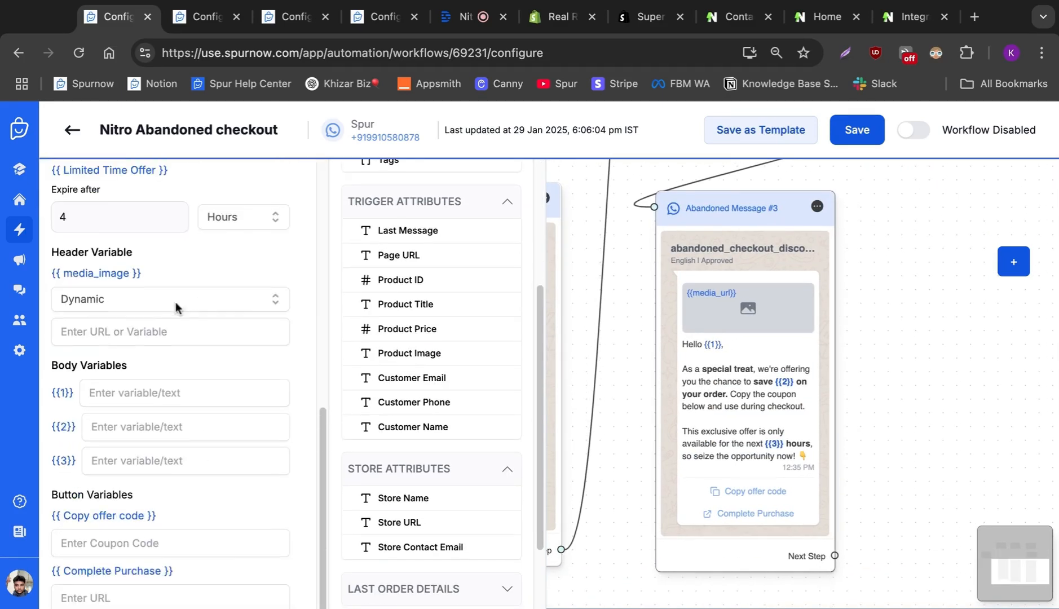
click(134, 339)
scroll(133, 337, up, 3)
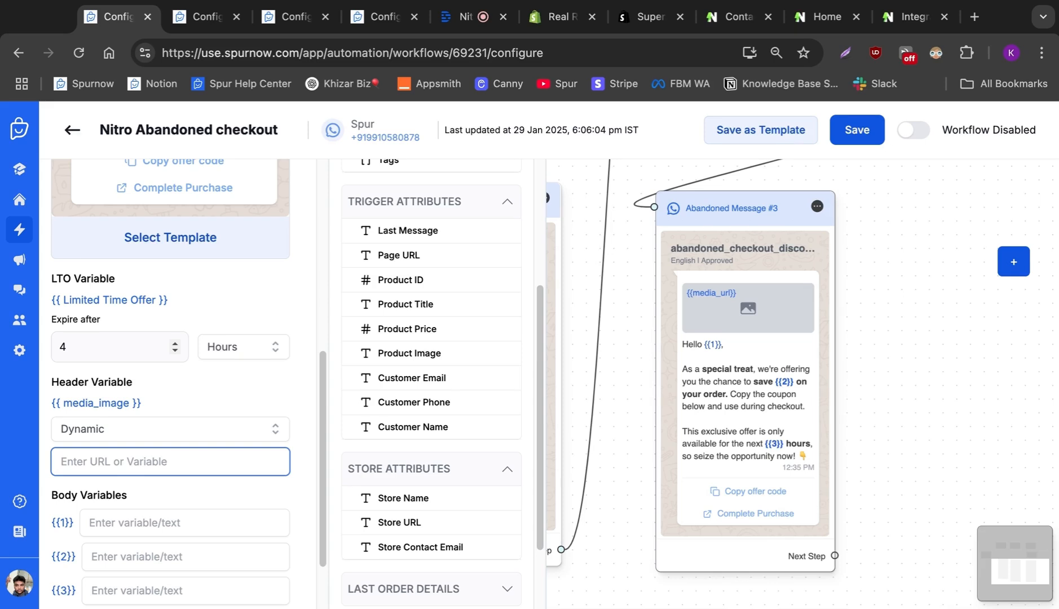
click(113, 346)
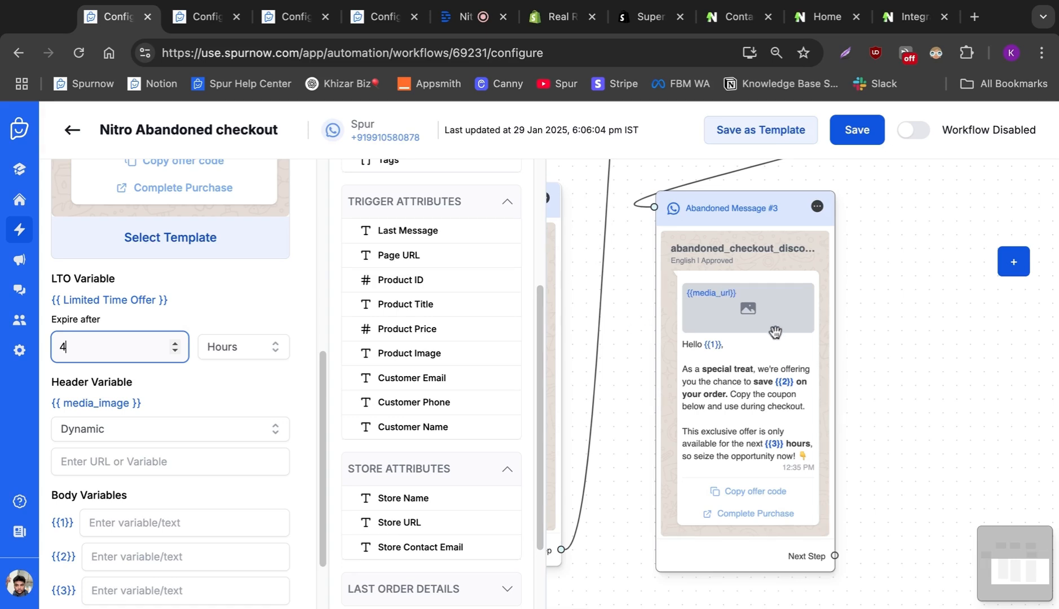
click(248, 457)
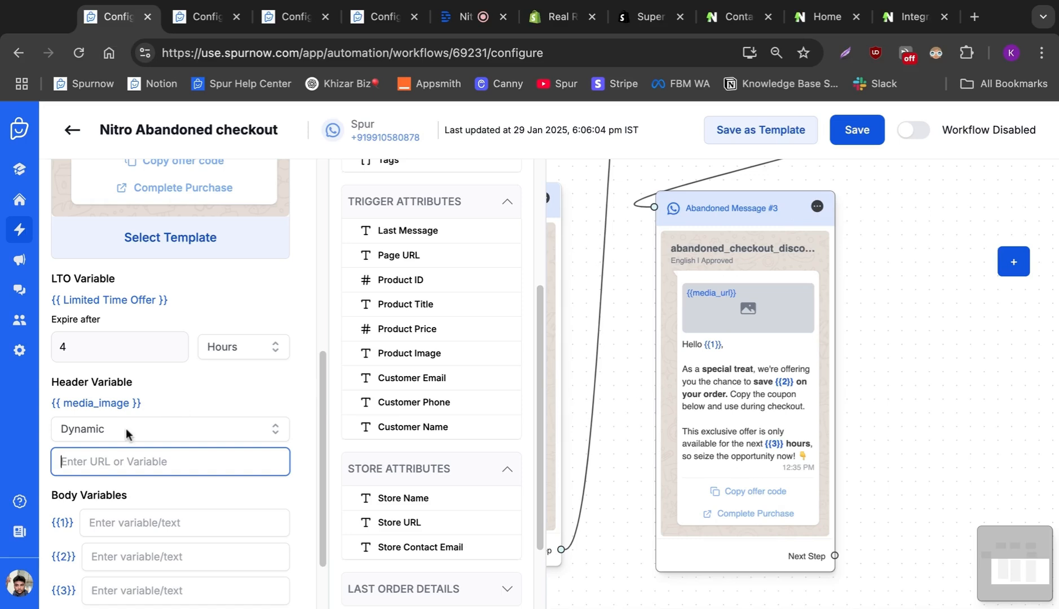
click(451, 354)
Step: Set body variable {{1}} of Abandoned Message #3 to the user's First Name attribute
scroll(213, 469, down, 3)
click(141, 341)
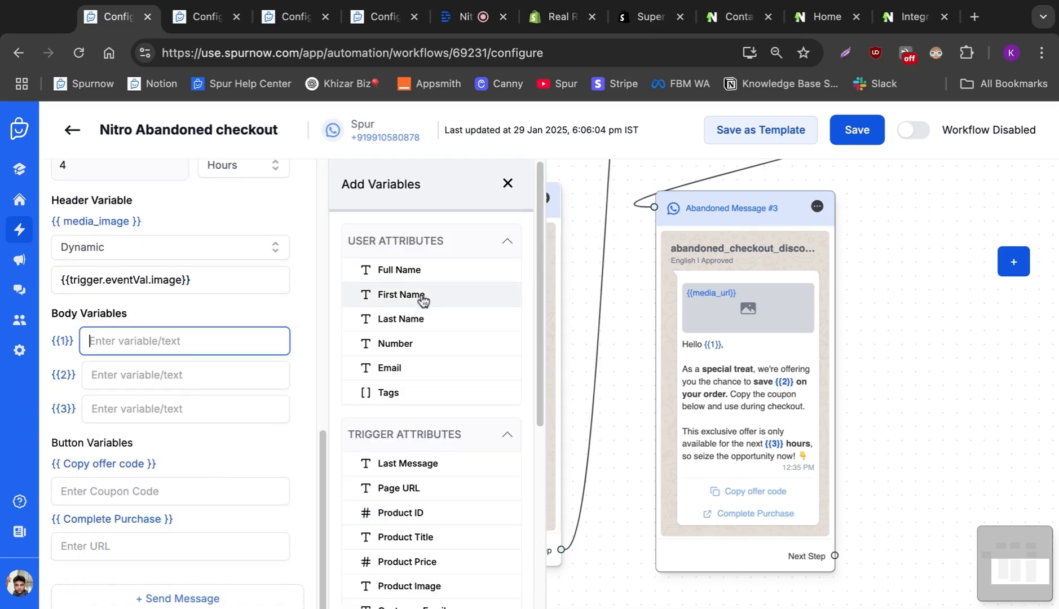
click(423, 296)
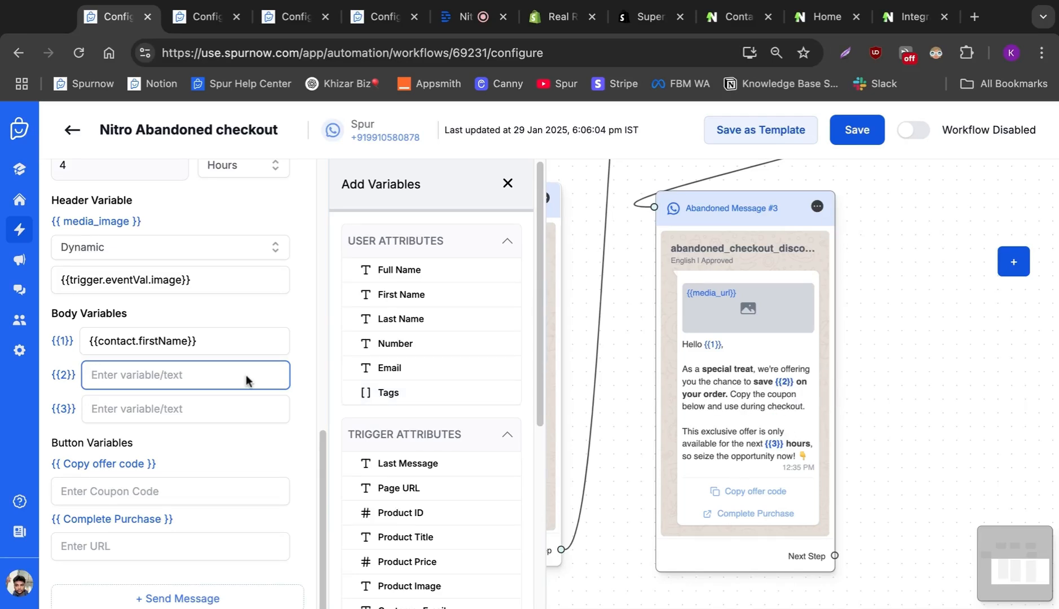
Step: Set Abandoned Message #3's body variable {{2}} to 10% and {{3}} to 2
text(10)
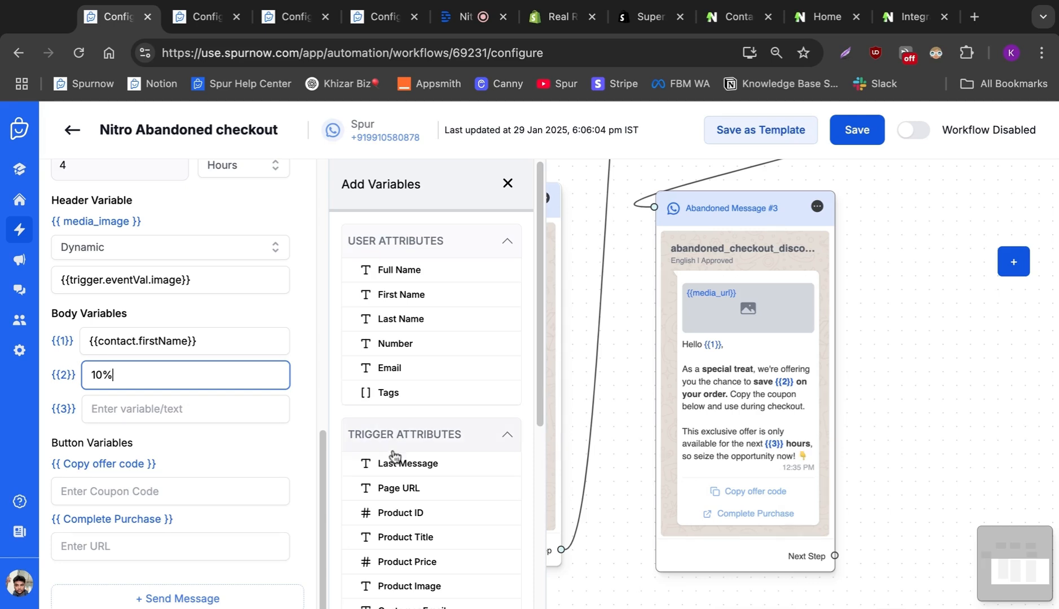
click(238, 418)
text(2)
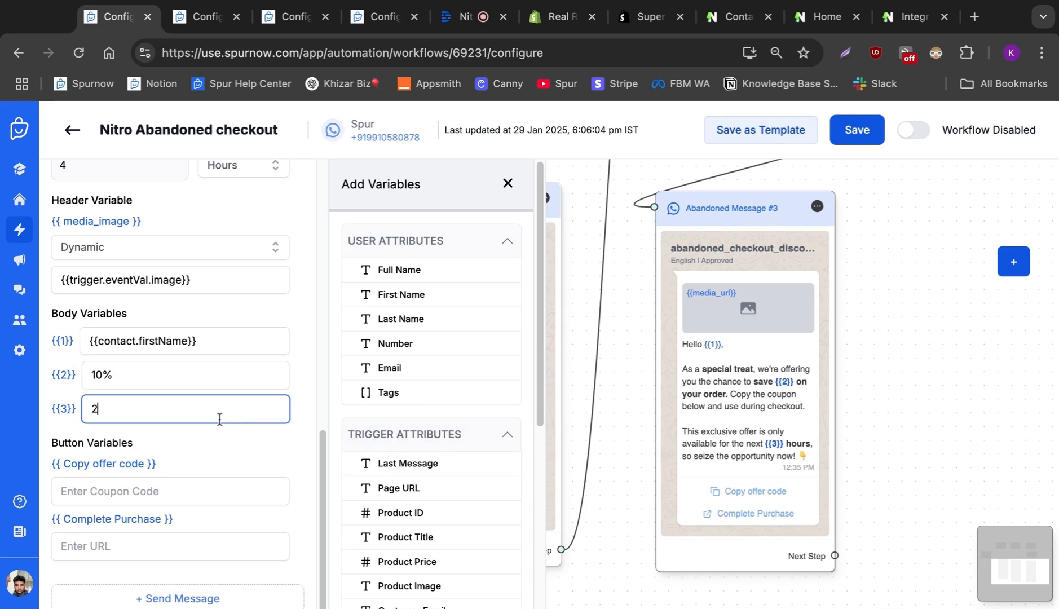
Step: Set the coupon code of Abandoned Message #3's Copy offer code button to the Discount Code workflow variable
scroll(220, 480, down, 1)
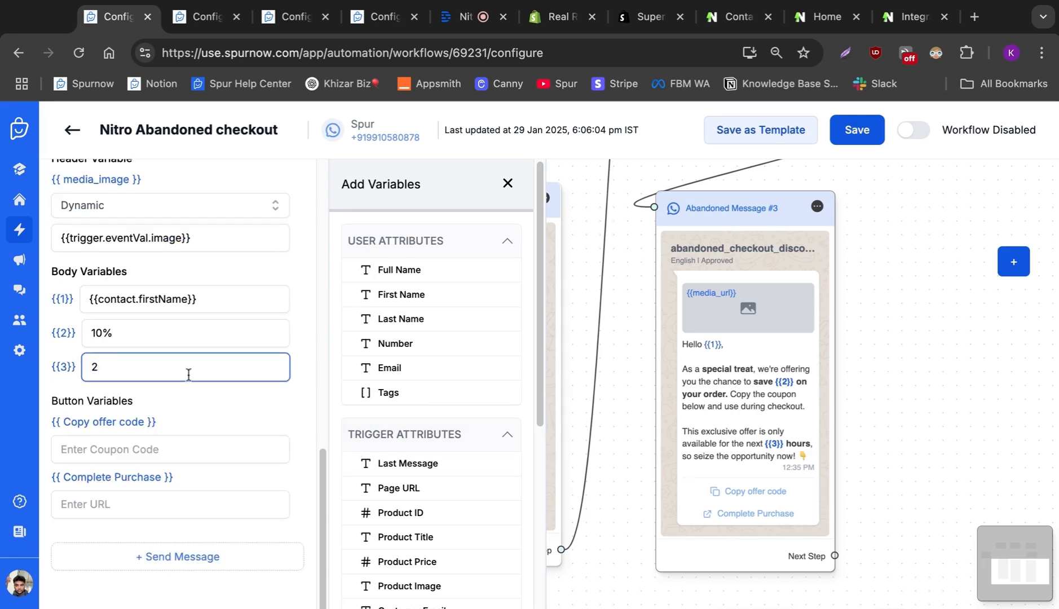
click(164, 441)
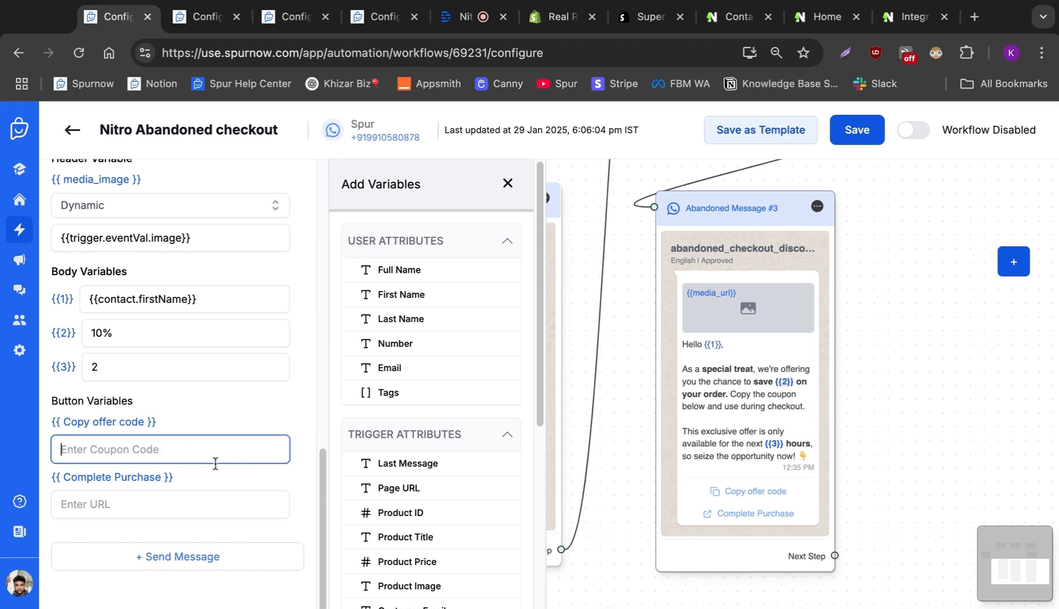
scroll(401, 456, down, 1)
scroll(710, 299, up, 2)
scroll(844, 267, down, 5)
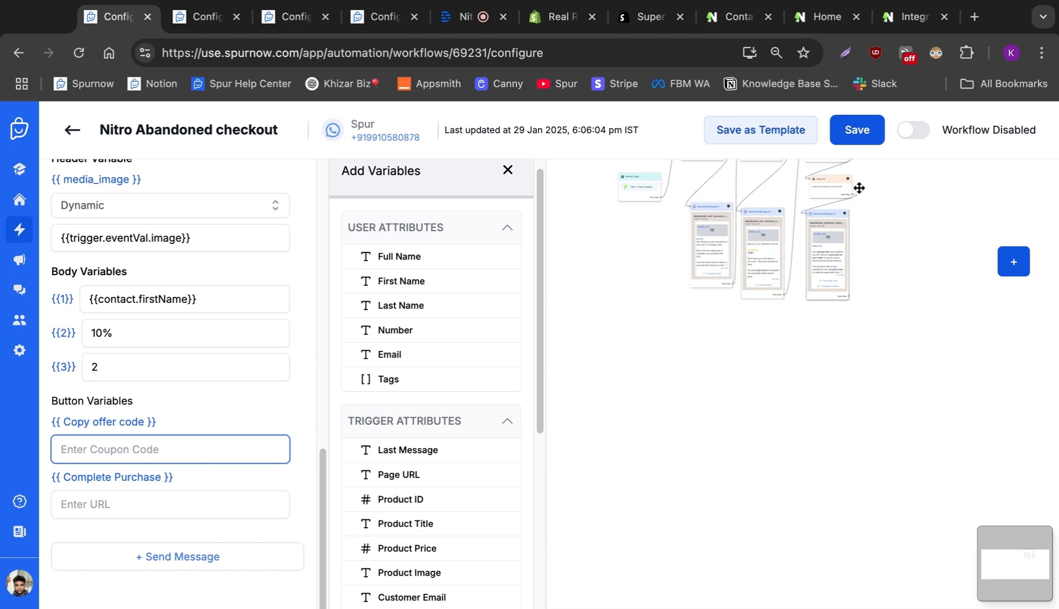
drag(858, 192, 865, 252)
scroll(859, 252, up, 5)
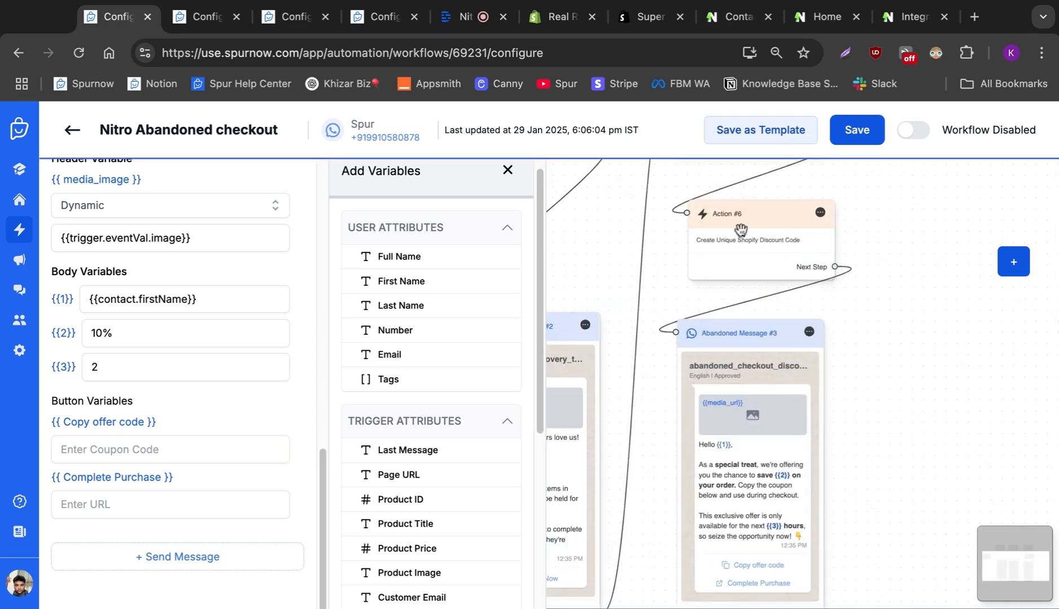
scroll(854, 350, down, 2)
scroll(854, 350, down, 1)
scroll(496, 423, down, 5)
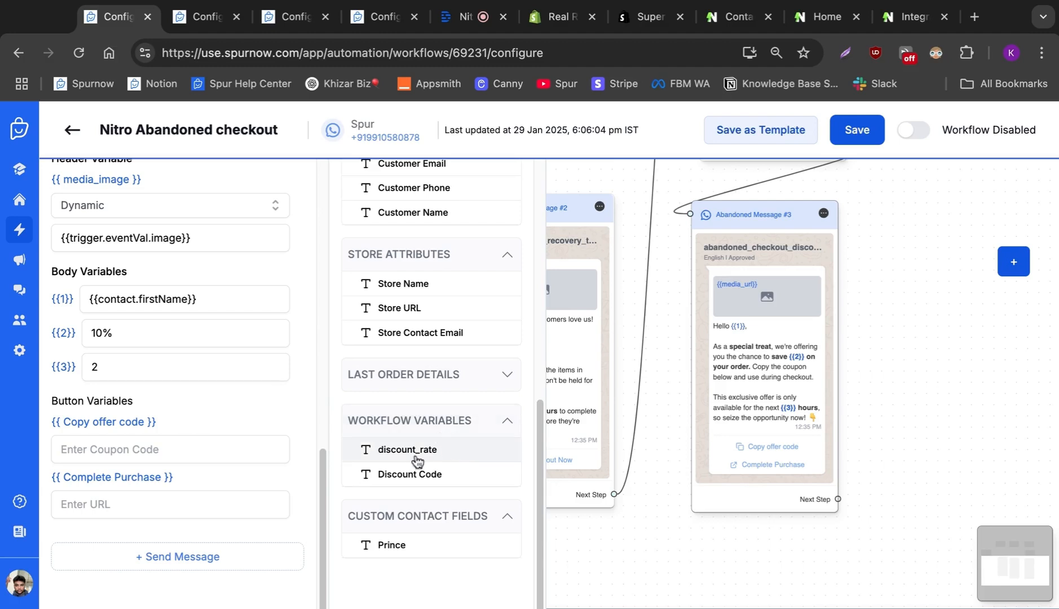
click(407, 477)
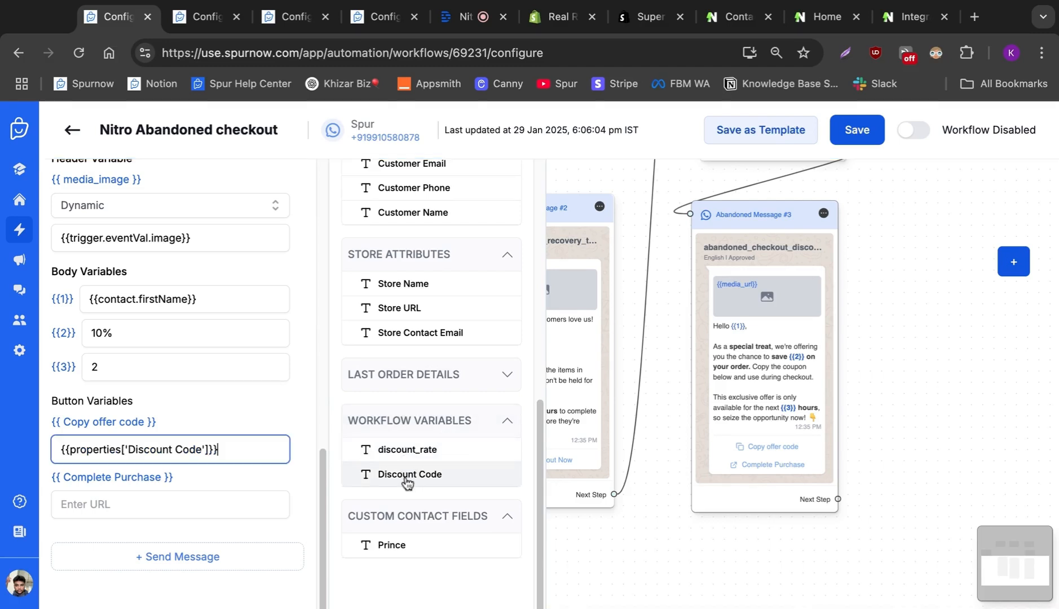
Step: Set the URL of Abandoned Message #3's Complete Purchase button to the trigger's Page URL attribute
click(138, 493)
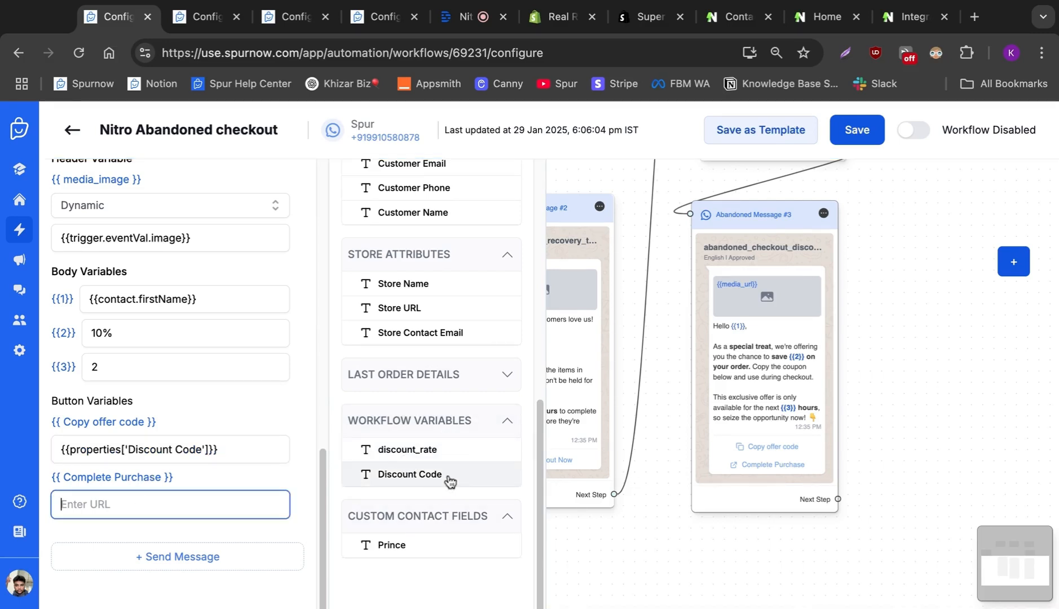
scroll(437, 366, up, 1)
scroll(438, 367, up, 5)
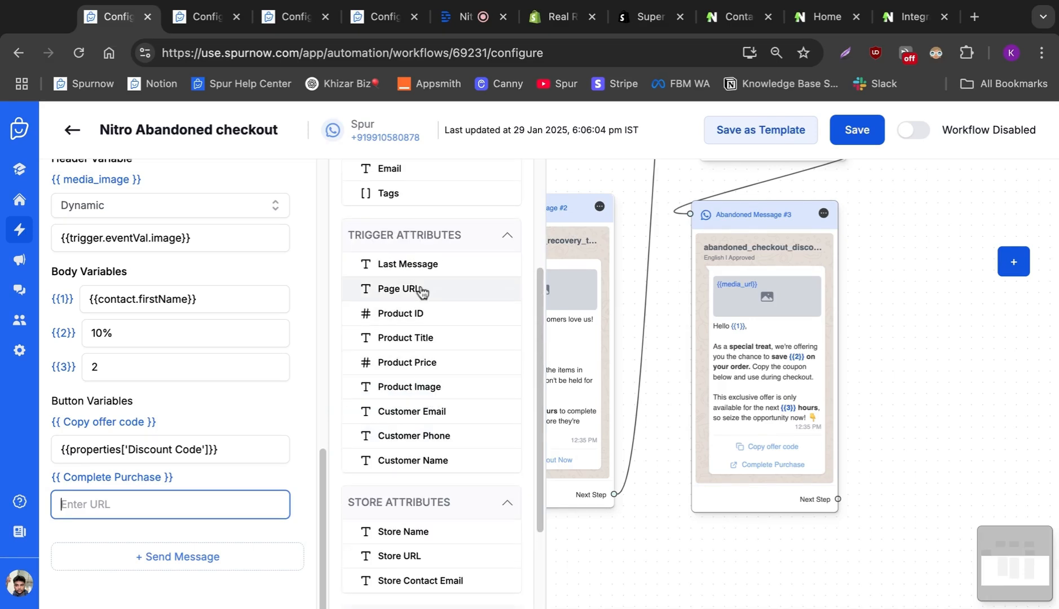
click(422, 289)
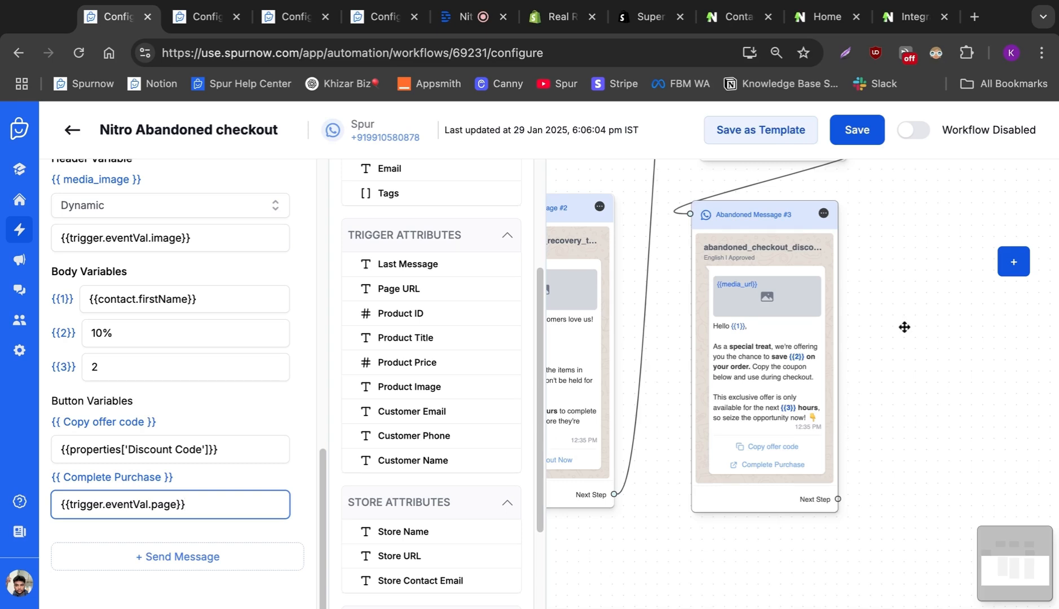
Step: Review the variable settings of Abandoned Message #1 and Abandoned Message #2 in the full flow
scroll(905, 328, down, 7)
scroll(905, 327, up, 4)
drag(874, 182, 894, 294)
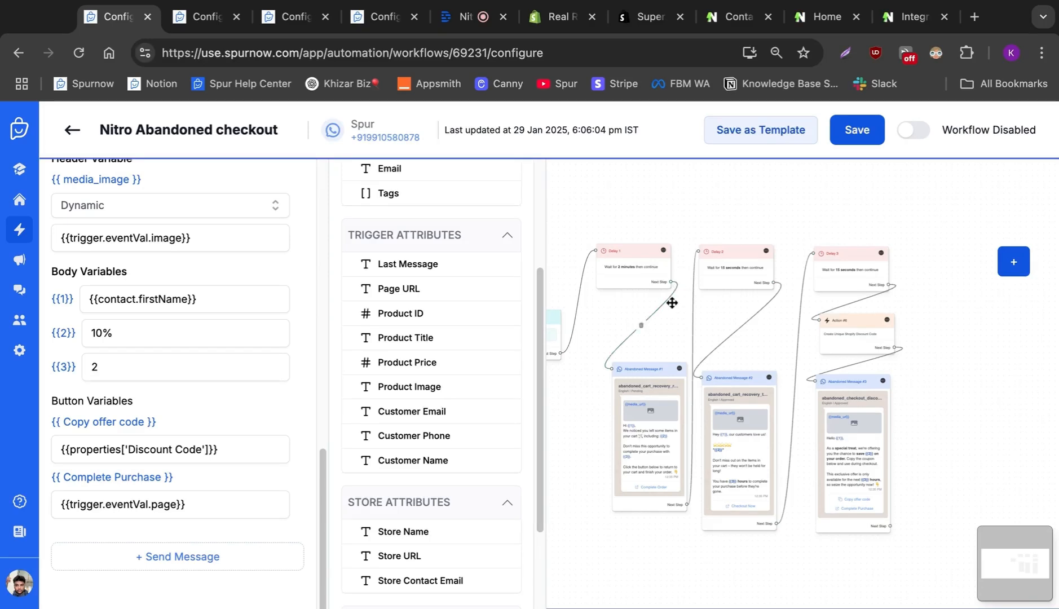
click(669, 420)
click(734, 412)
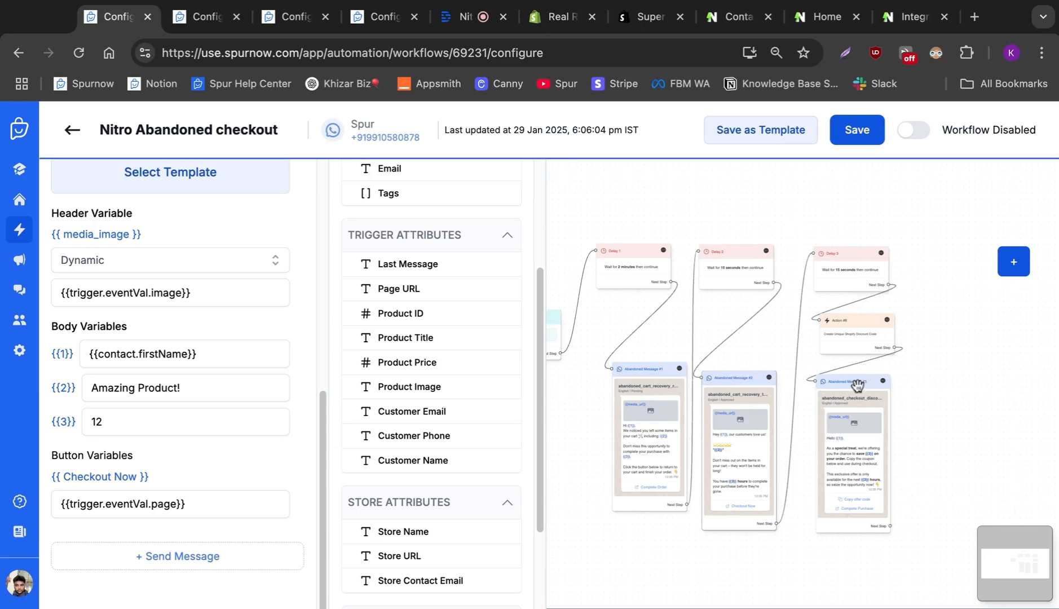
Step: Add an Order Placed exit condition to the starting Nitro - Product Viewed trigger
scroll(586, 385, left, 5)
click(685, 324)
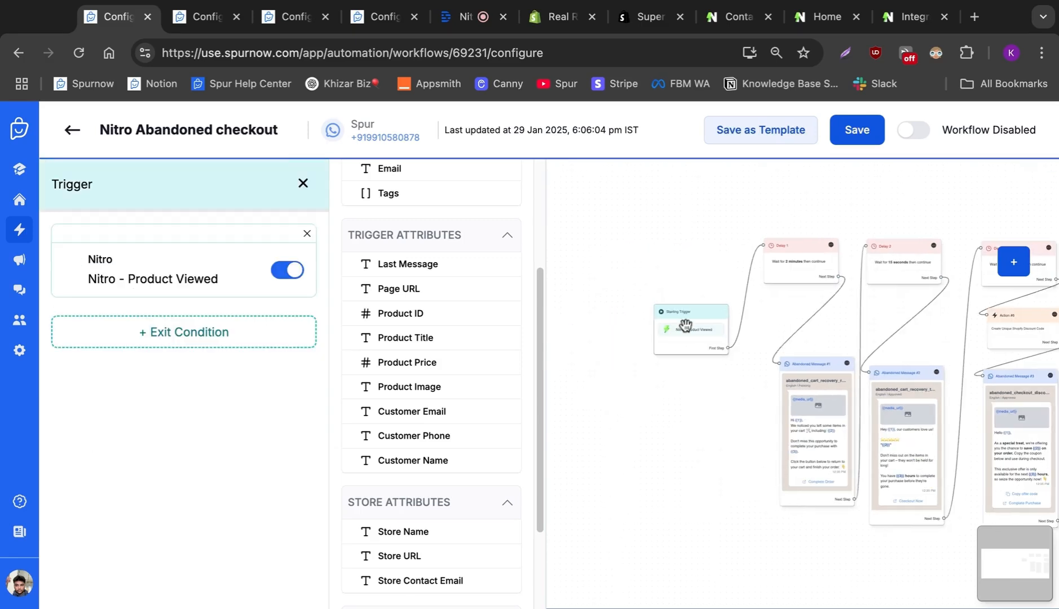
click(194, 333)
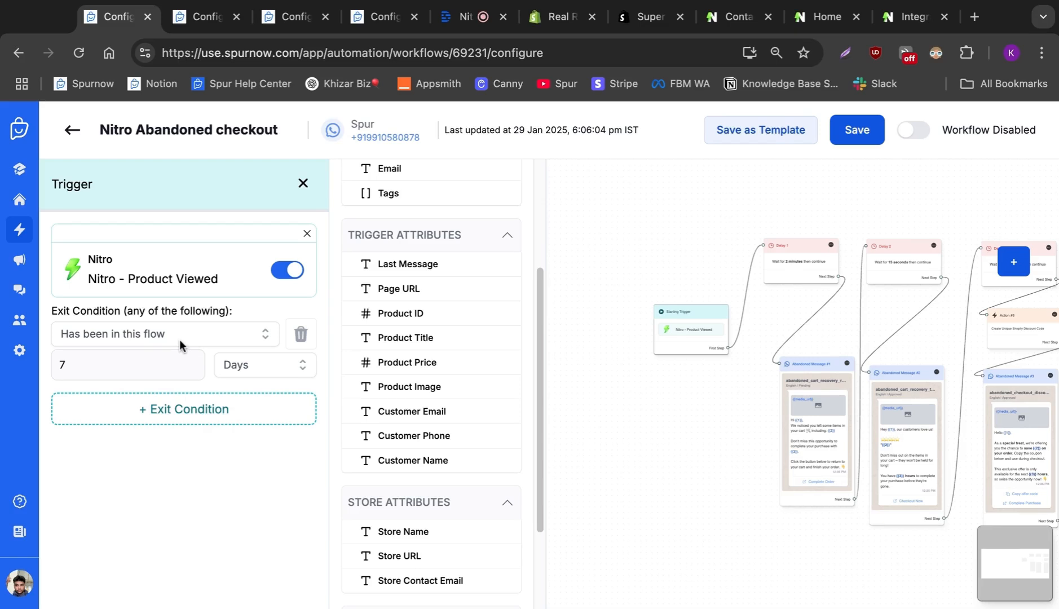
click(179, 339)
click(129, 443)
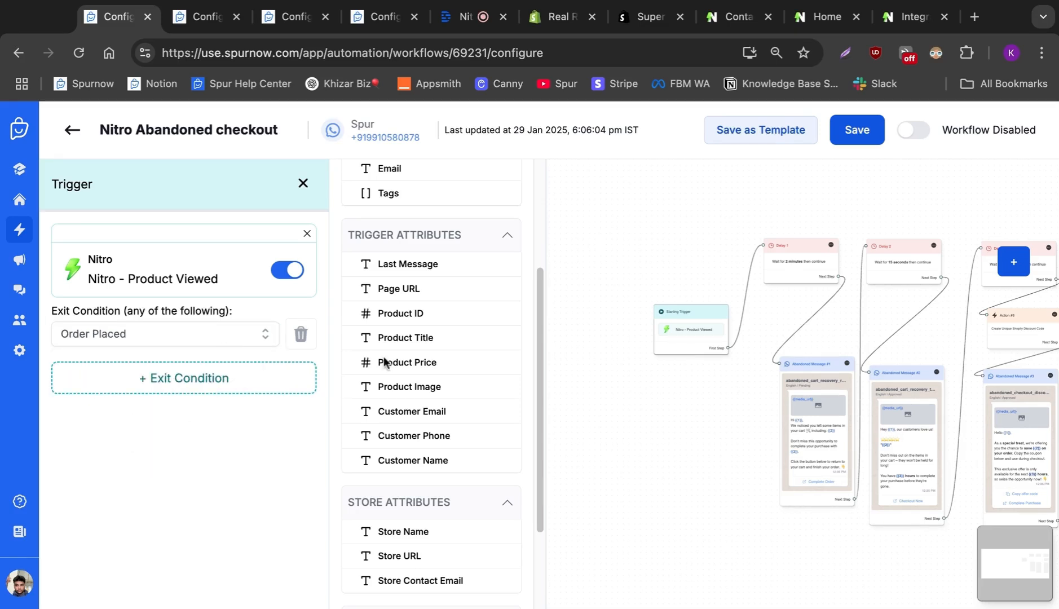
Step: Enable the Nitro Abandoned checkout workflow and move Abandoned Message #2 slightly closer to Abandoned Message #3
scroll(729, 386, right, 4)
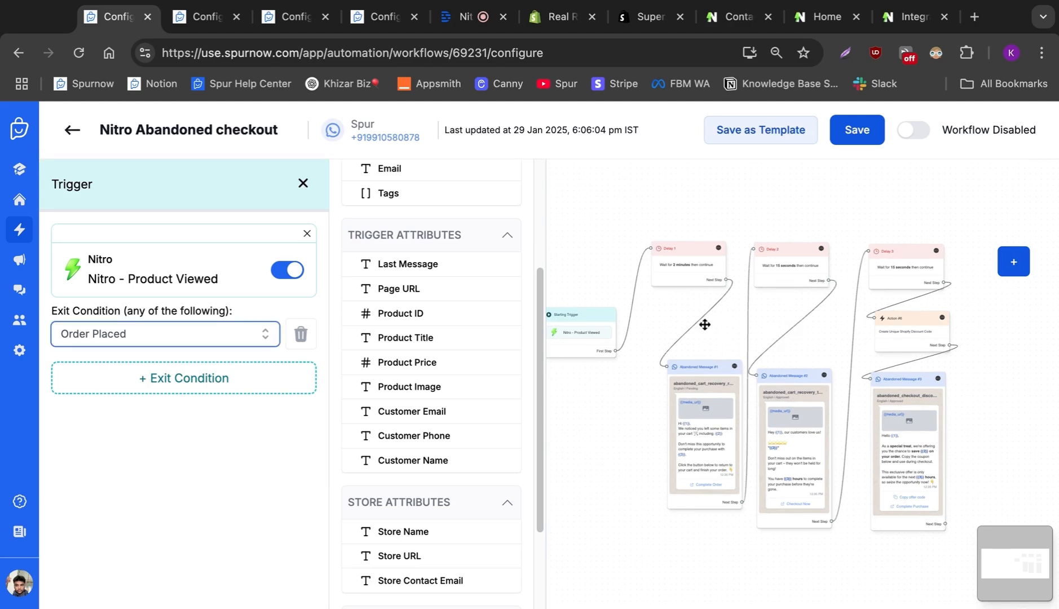
click(913, 131)
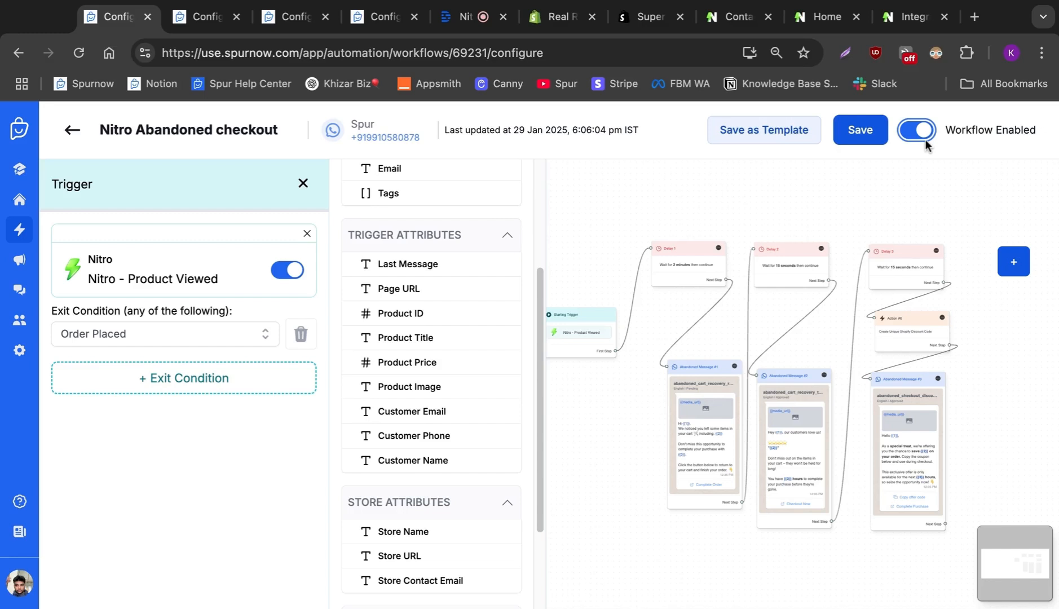
click(589, 317)
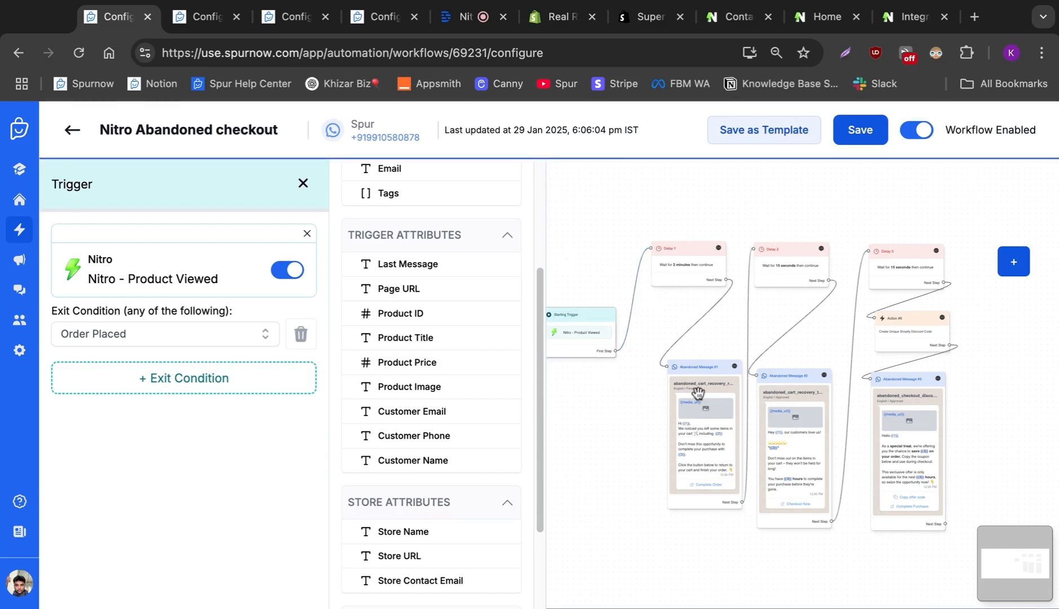
drag(832, 425, 830, 424)
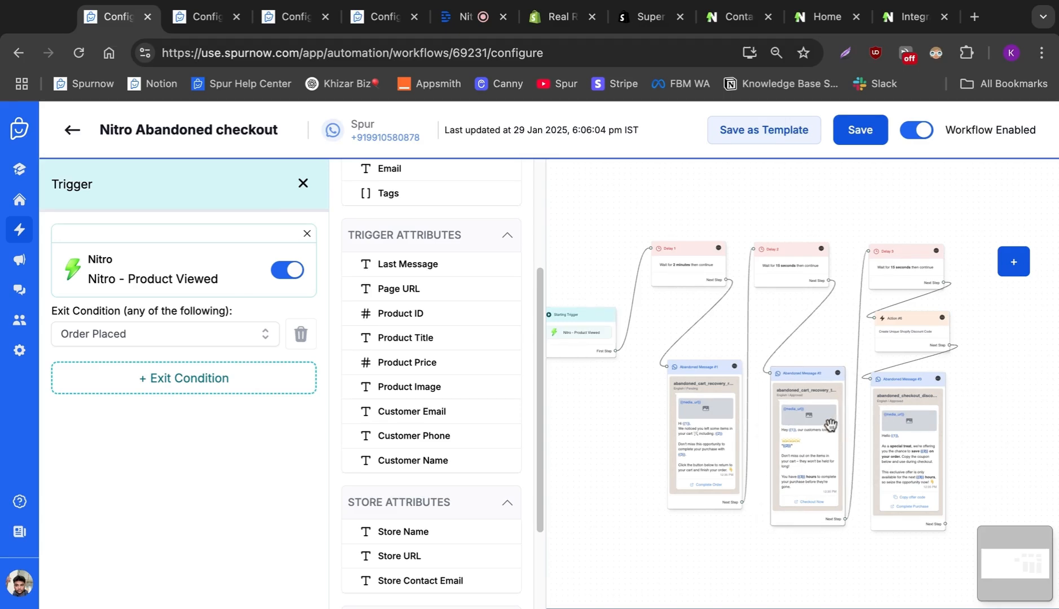